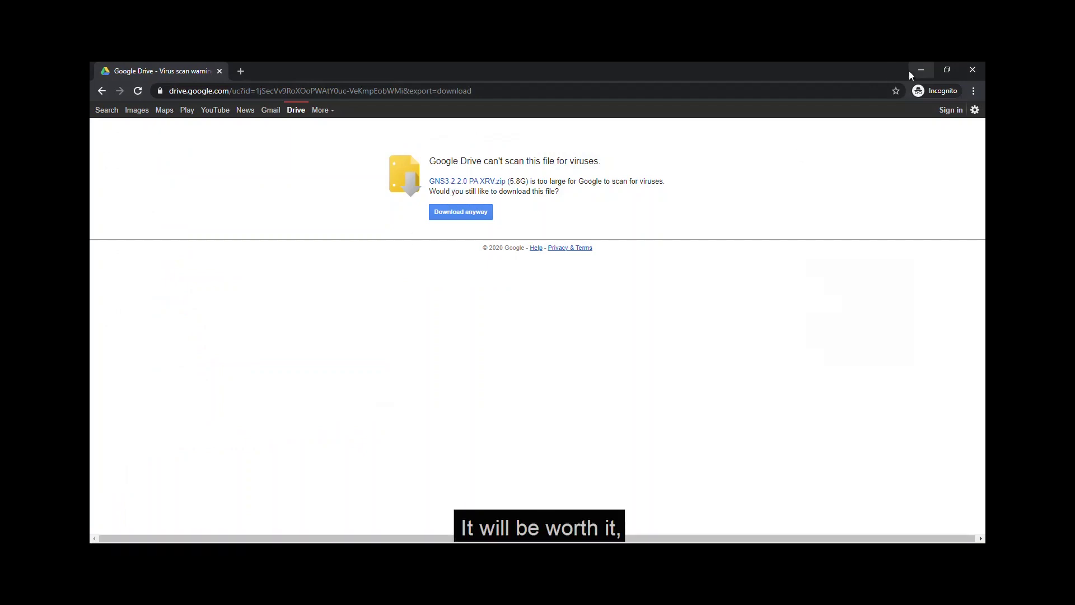
pyautogui.click(920, 69)
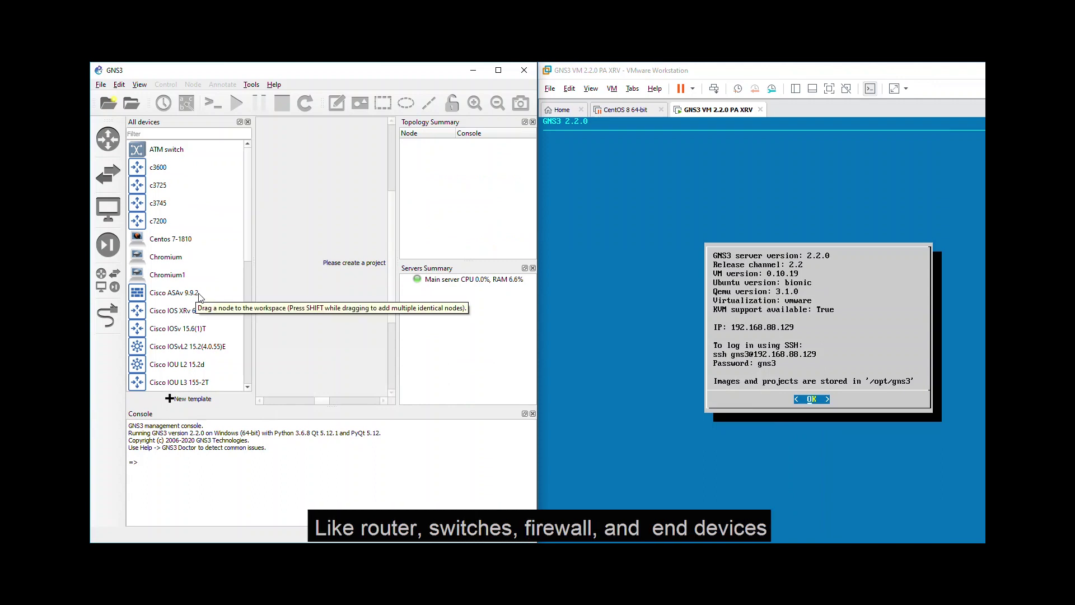
pyautogui.scroll(-1, 199, 302)
pyautogui.scroll(-2, 199, 308)
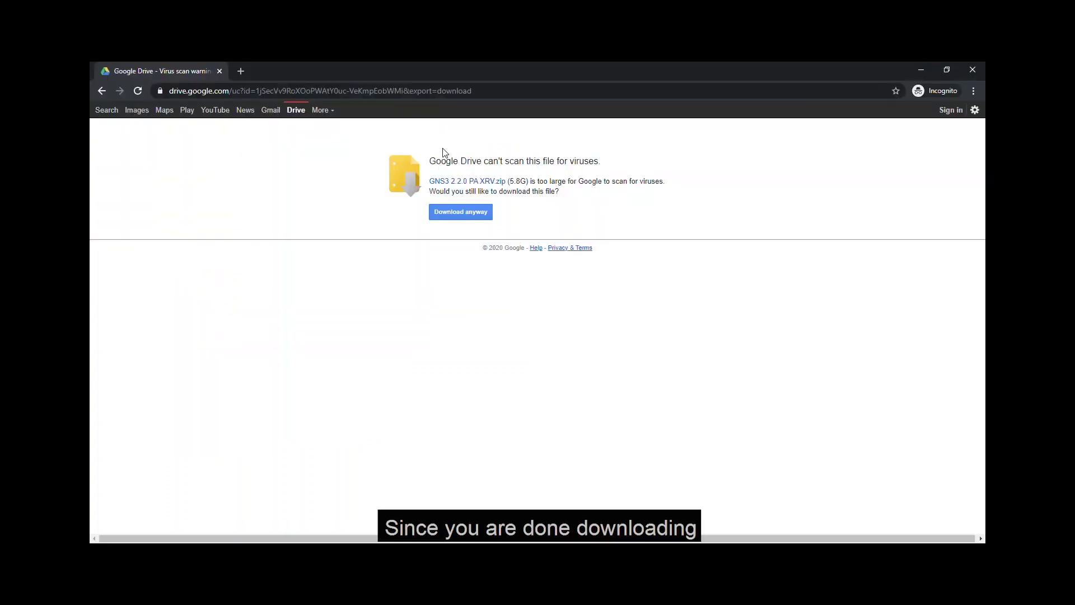
# Step: Run the GNS3 installer, accept the license and keep the default shortcuts folder
pyautogui.click(921, 69)
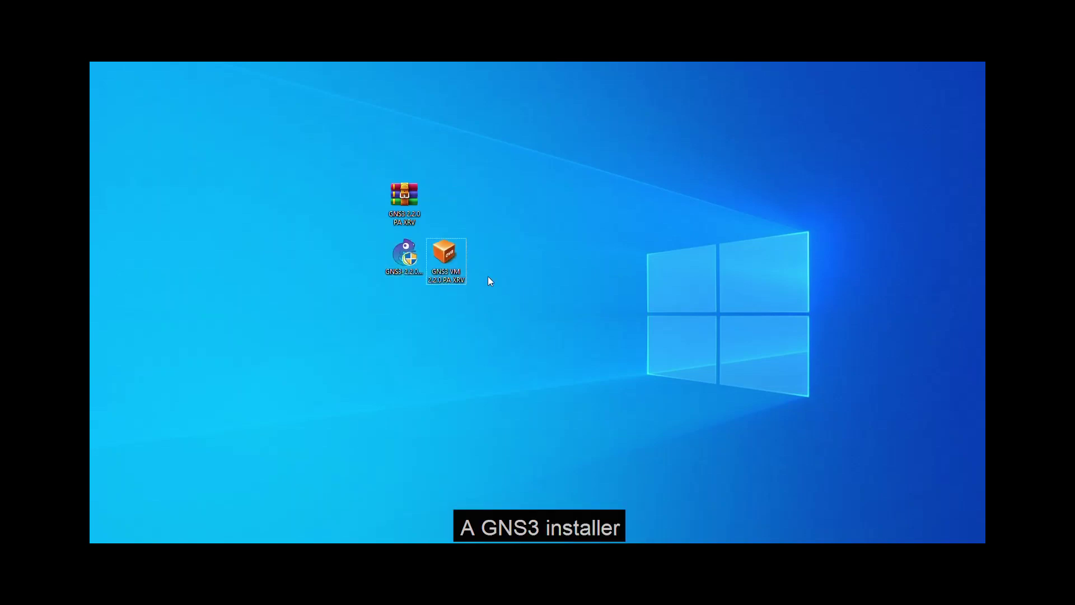
pyautogui.moveTo(447, 260)
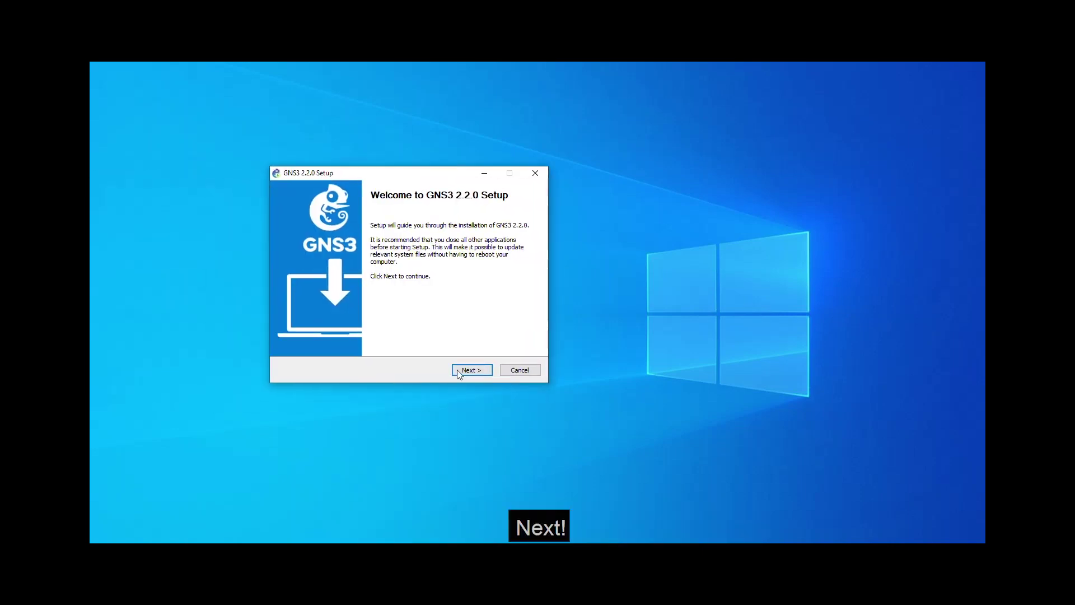
pyautogui.click(463, 371)
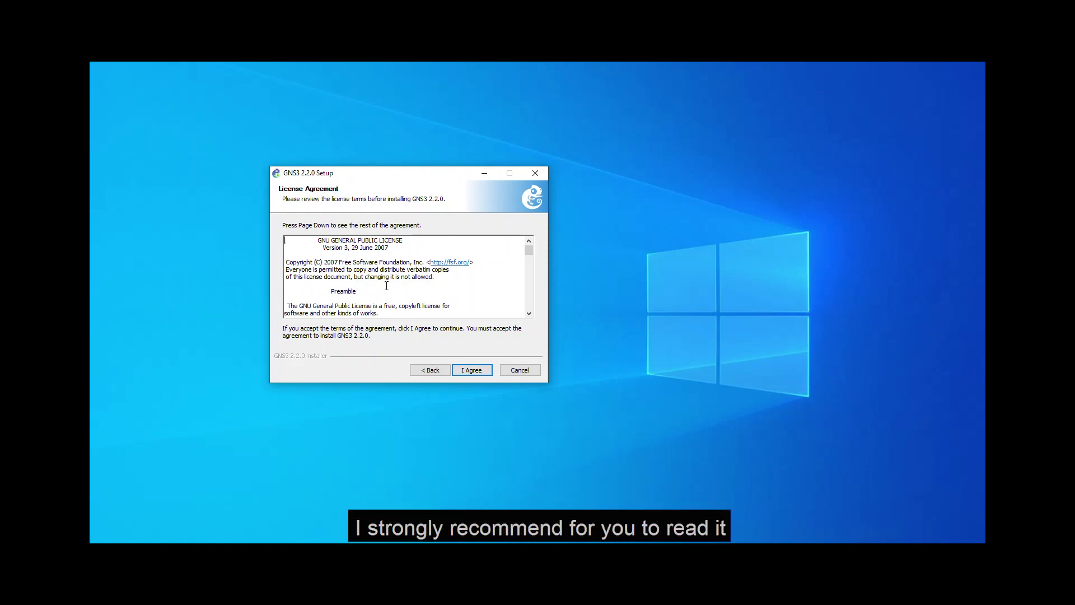
pyautogui.click(472, 372)
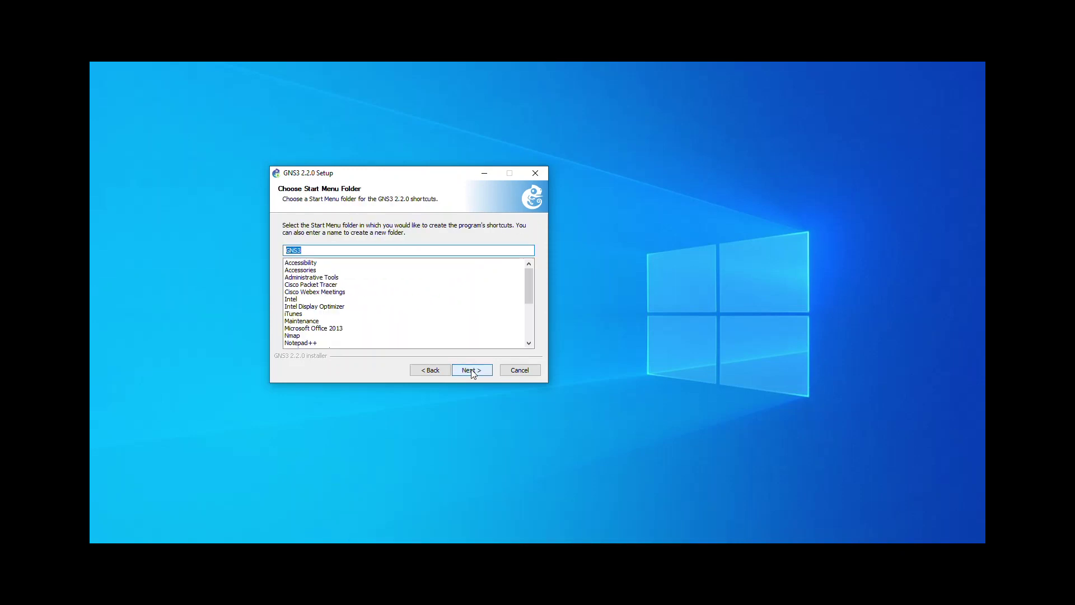
pyautogui.click(472, 371)
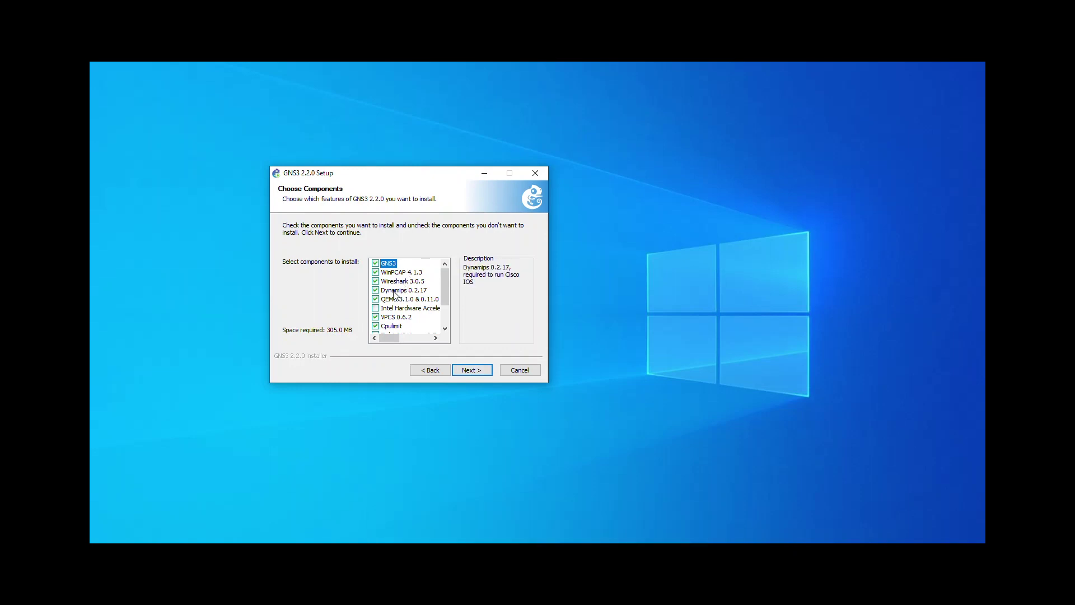
# Step: Add VirtViewer 7.0 to the selected components and continue to the install location
pyautogui.scroll(-1, 393, 301)
pyautogui.scroll(-1, 394, 302)
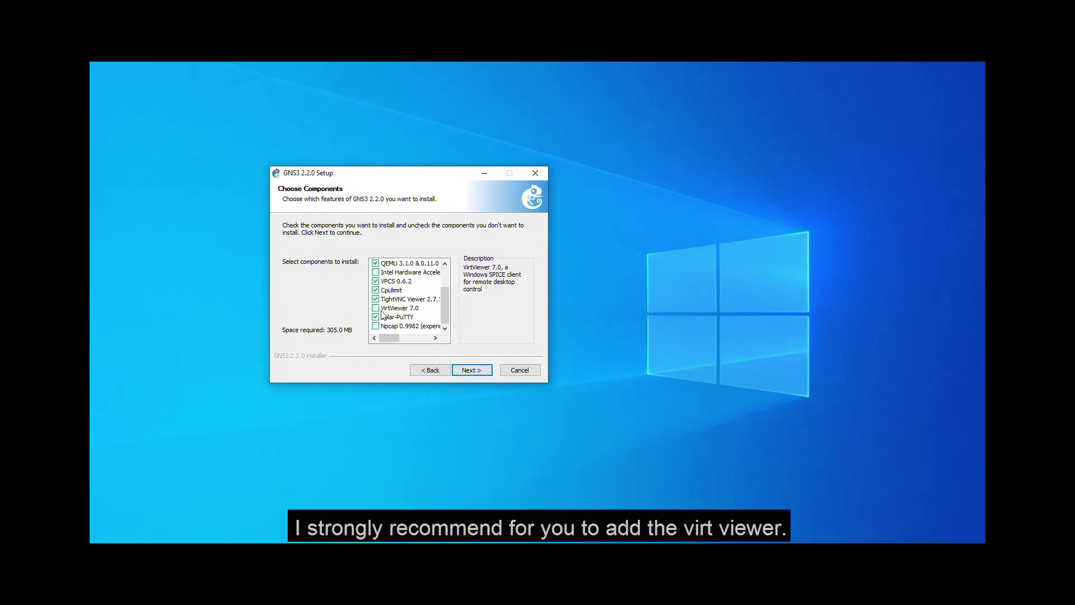
pyautogui.click(381, 309)
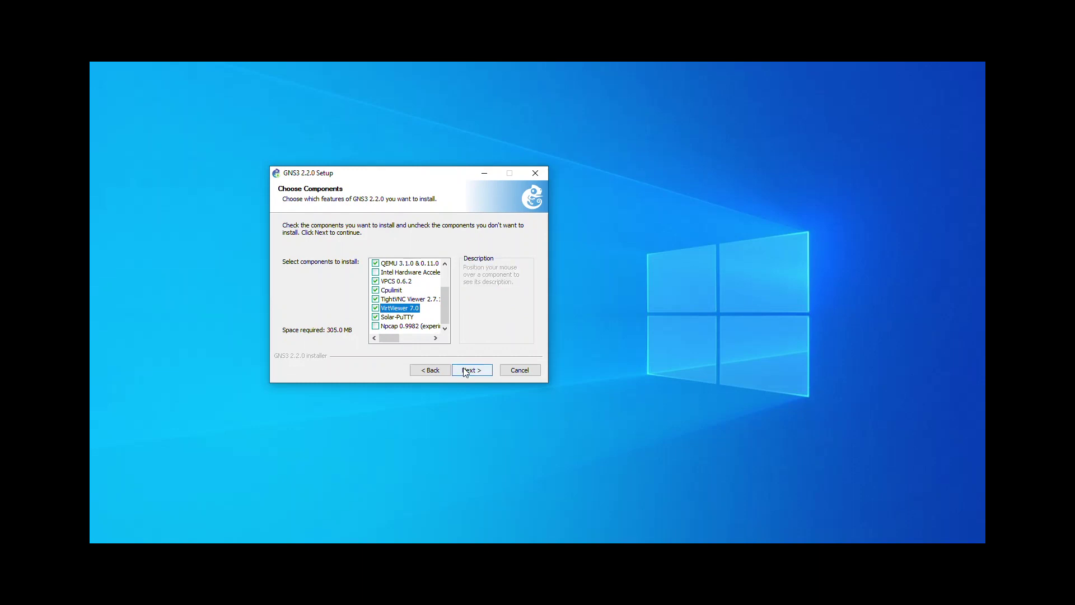
pyautogui.click(464, 370)
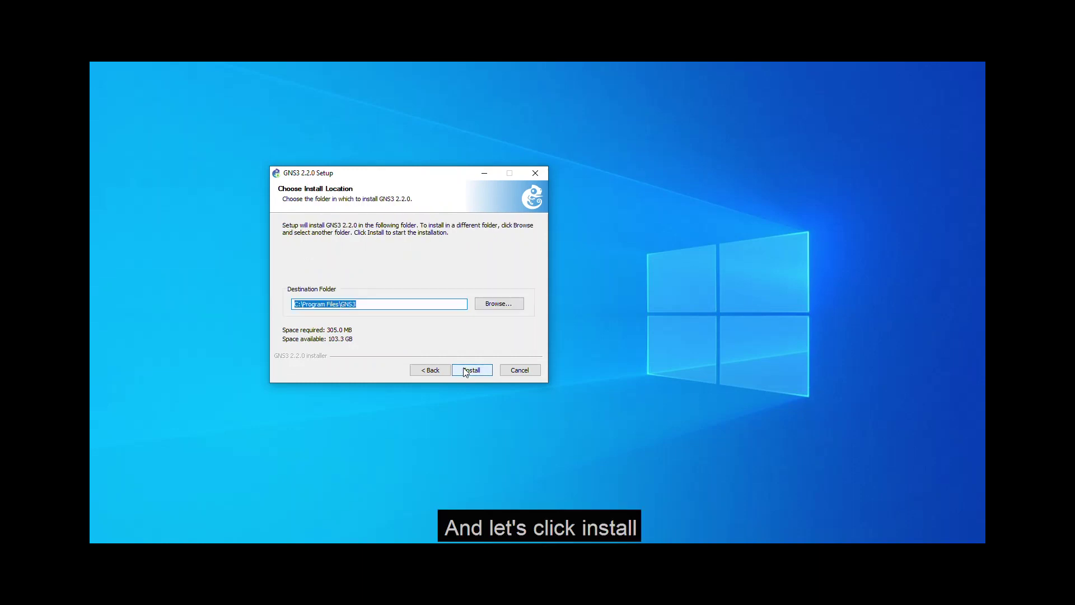
# Step: Install GNS3 2.2.0 without Solar-PuTTY or the Solarwinds toolset, then launch GNS3
pyautogui.click(470, 370)
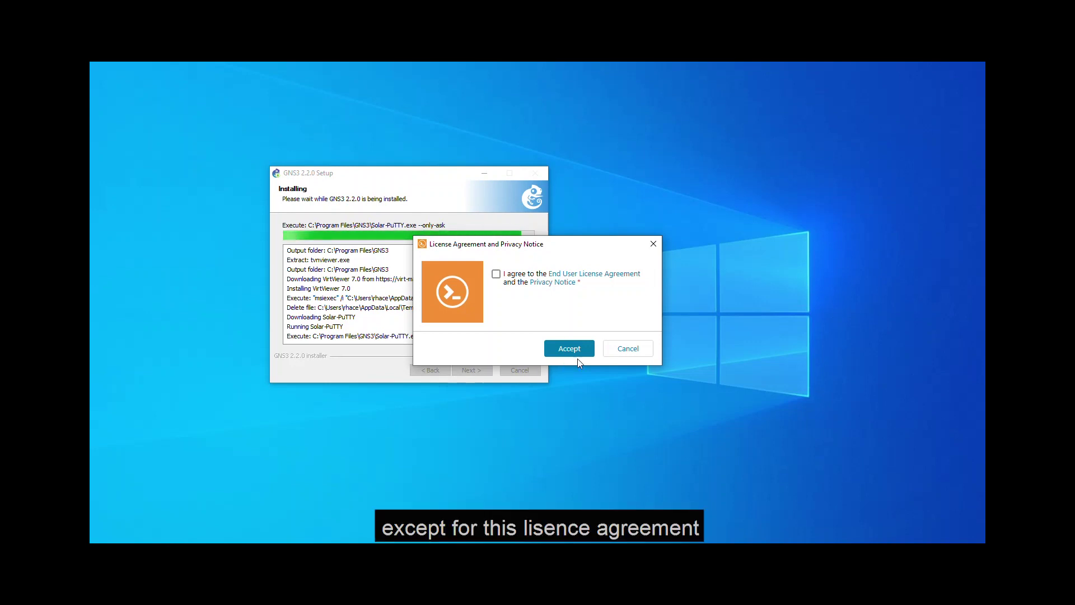
pyautogui.click(619, 353)
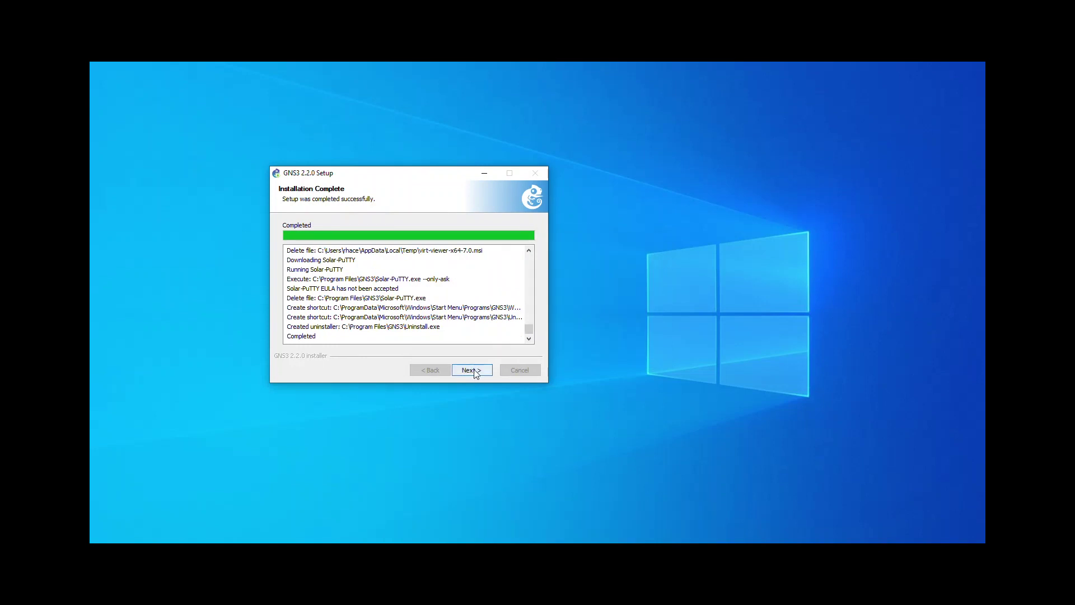
pyautogui.click(473, 372)
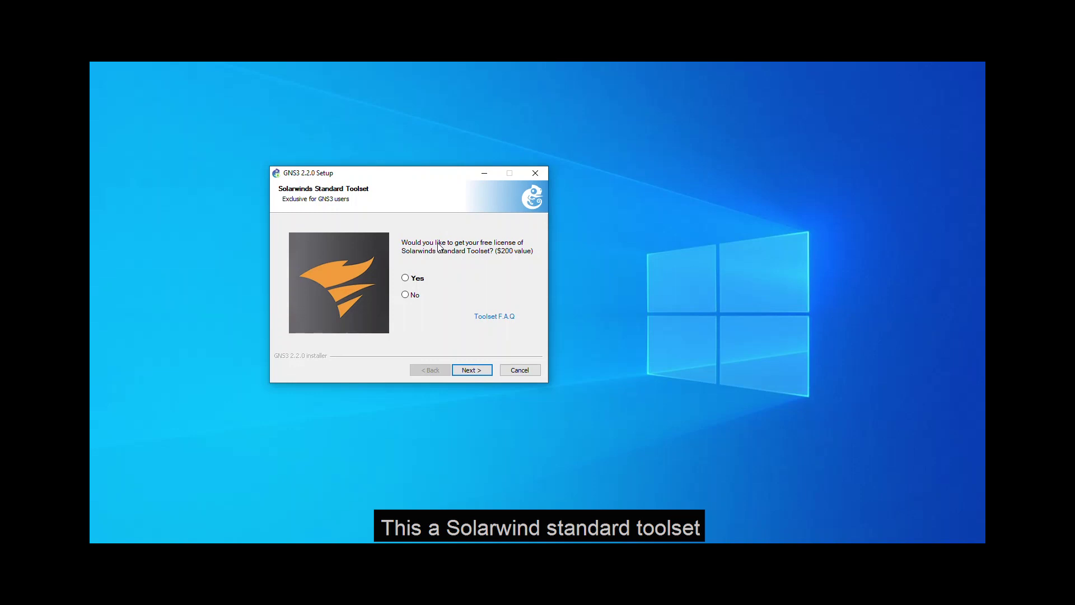
pyautogui.click(407, 295)
pyautogui.click(471, 370)
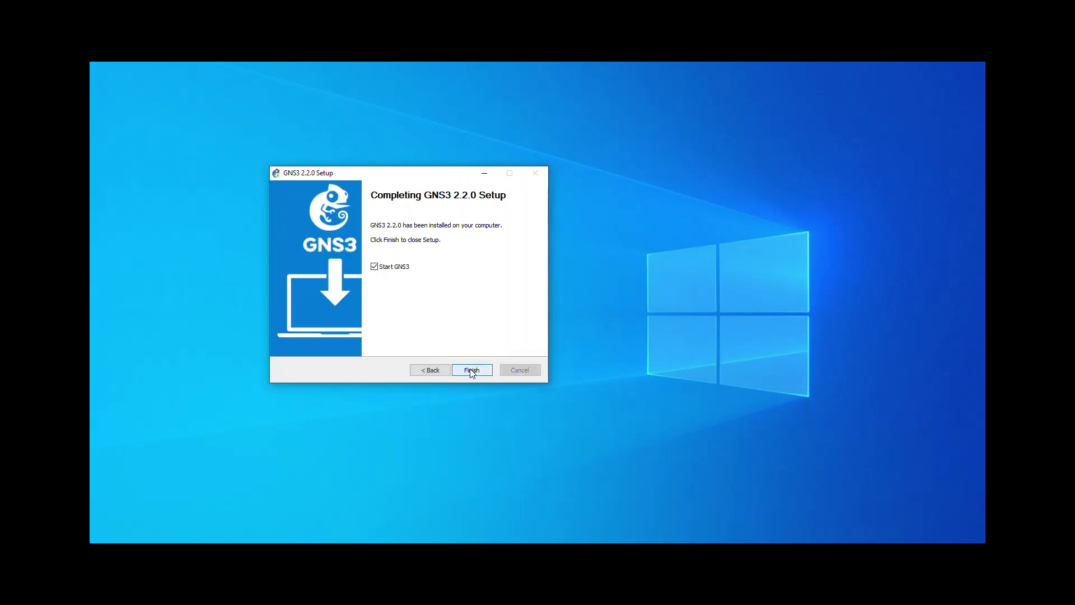
pyautogui.click(472, 370)
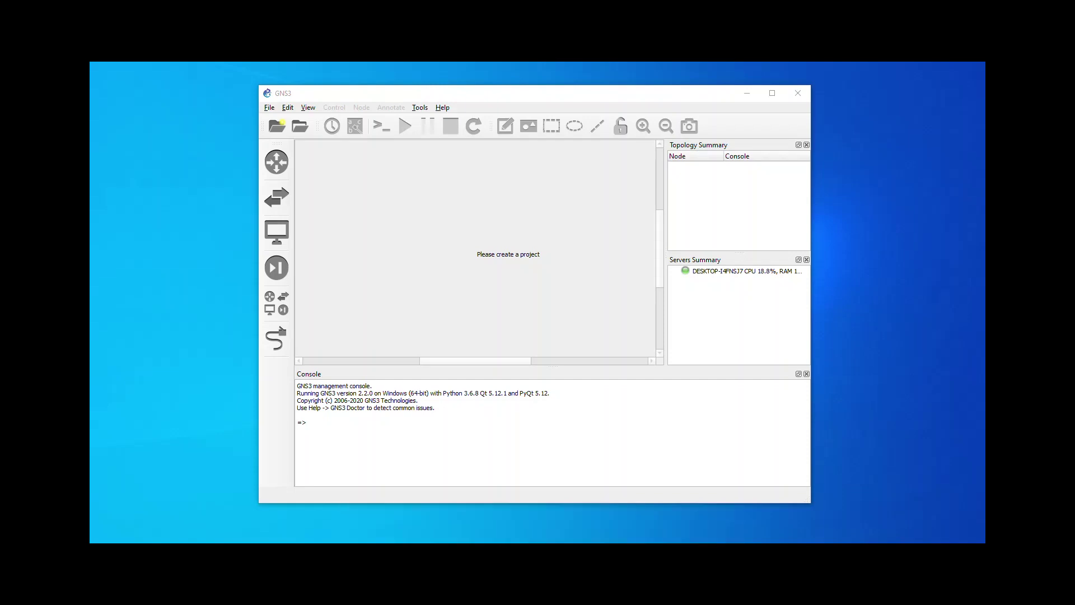
# Step: Minimise the GNS3 window to show the desktop with the GNS3 VM file
pyautogui.click(757, 93)
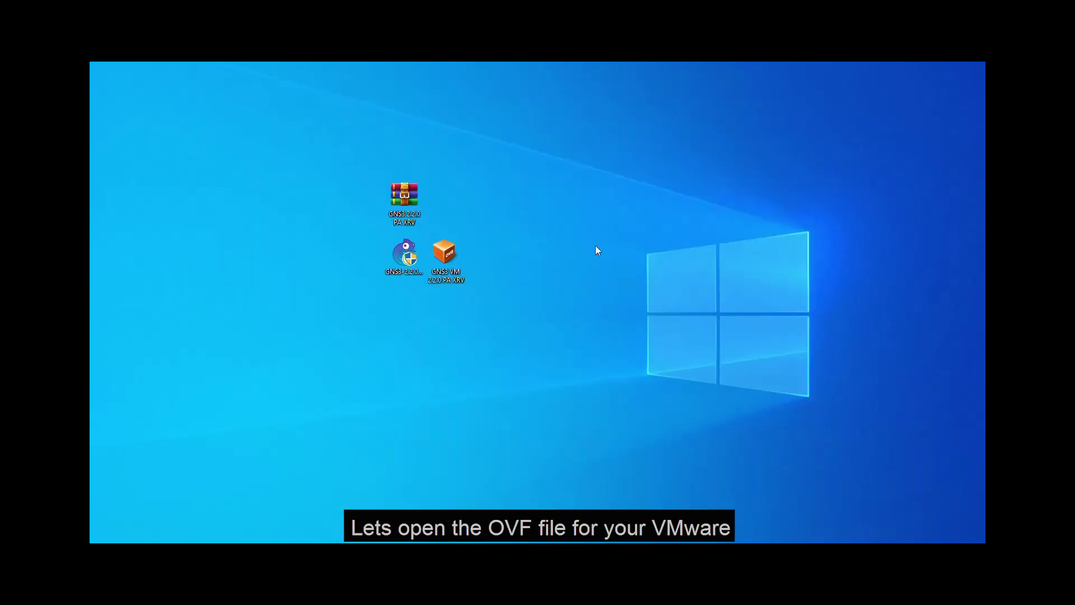
# Step: Open the GNS3 VM 2.2.0 PA XRV file with VMware Workstation
pyautogui.rightClick(454, 263)
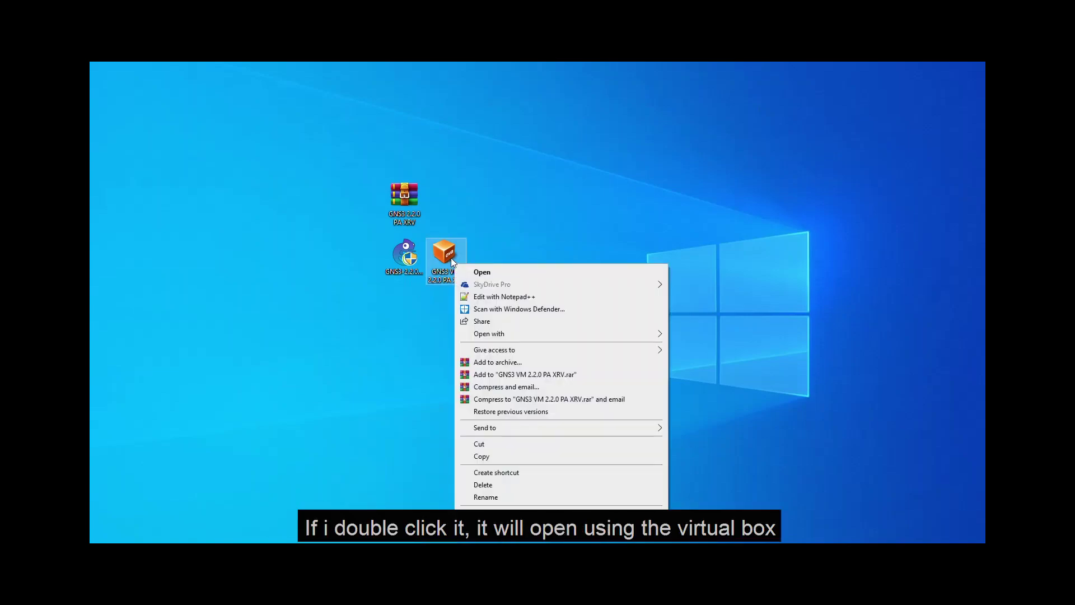
pyautogui.moveTo(566, 338)
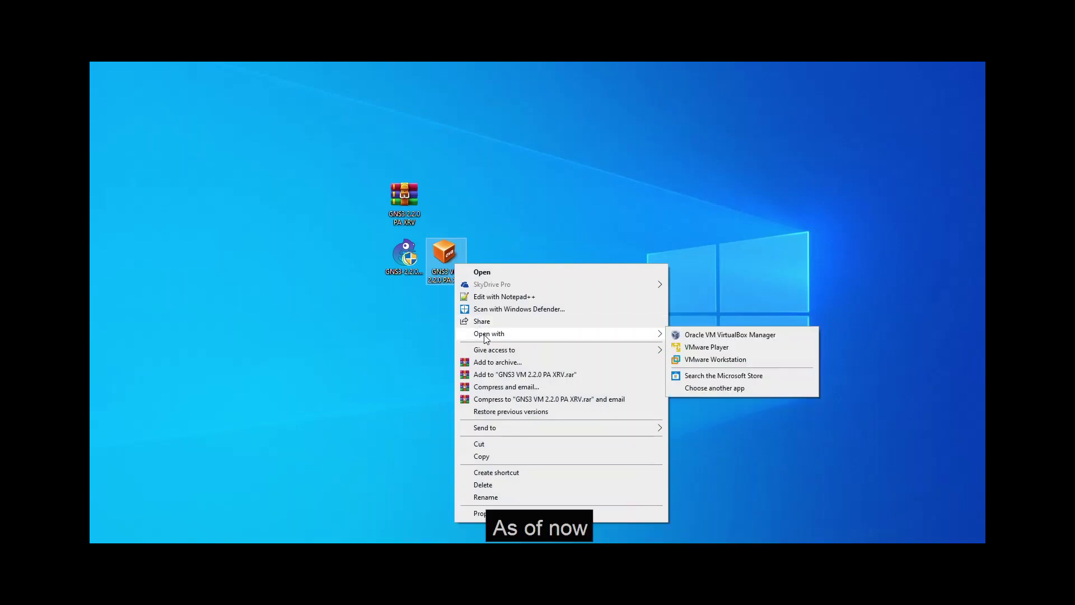
pyautogui.click(699, 361)
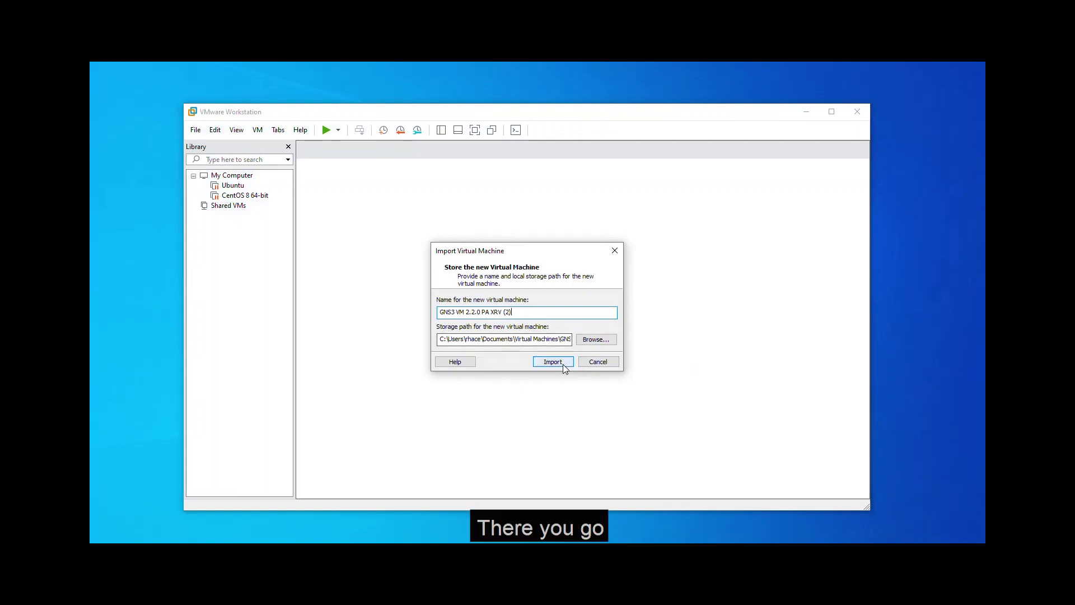
# Step: Import the appliance as GNS3 VM 2.2.0 PA XRV (2)
pyautogui.click(561, 363)
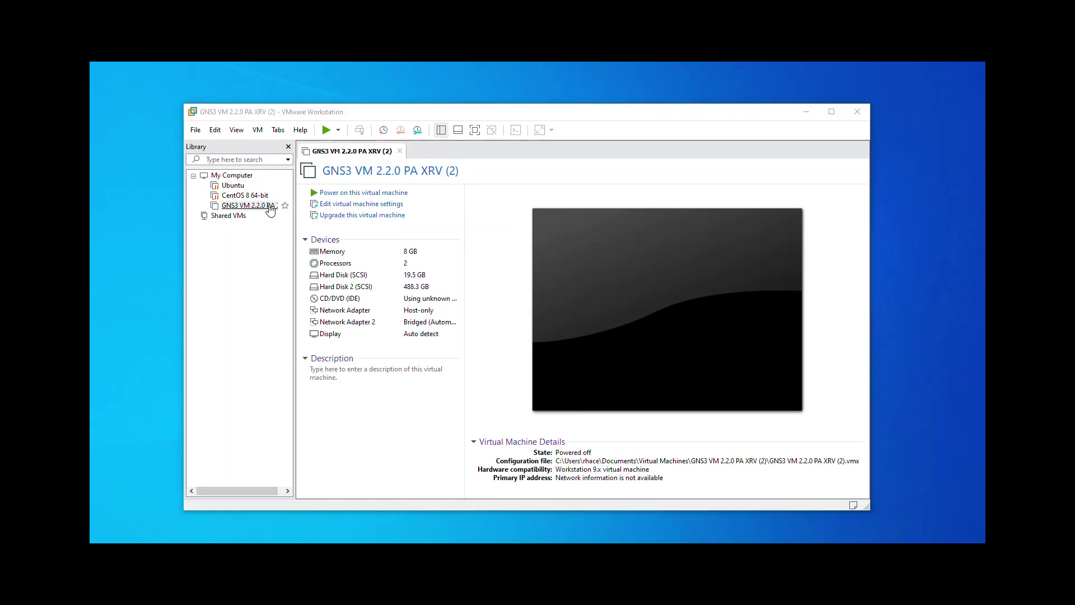
# Step: Put the VM's first network adapter on VMnet1 (Host-only) and the second on VMnet0, then save
pyautogui.rightClick(270, 208)
pyautogui.click(297, 420)
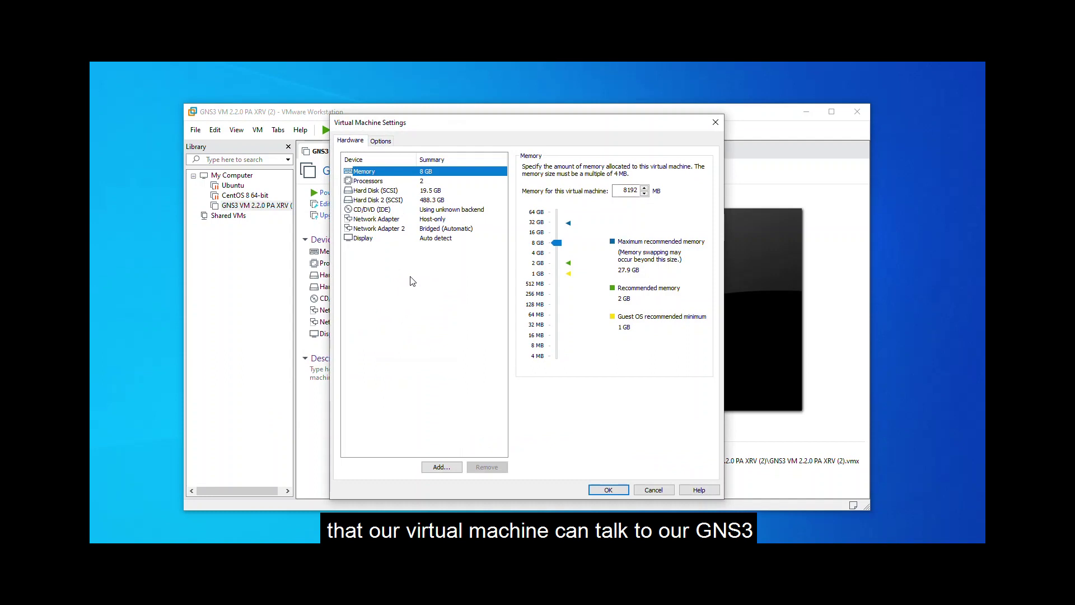
pyautogui.click(423, 222)
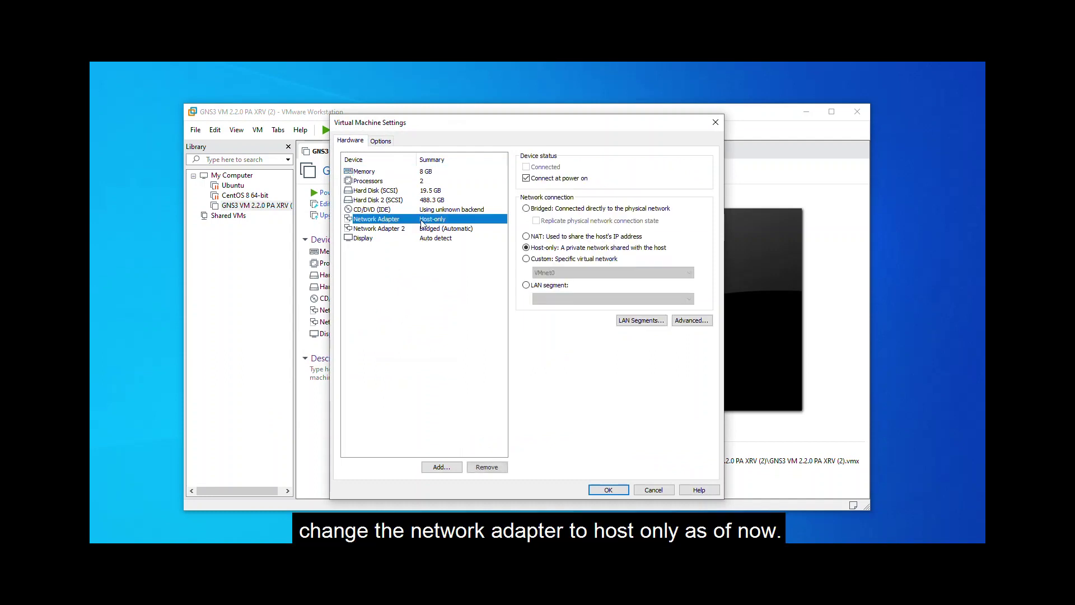
pyautogui.click(554, 259)
pyautogui.click(560, 273)
pyautogui.click(566, 291)
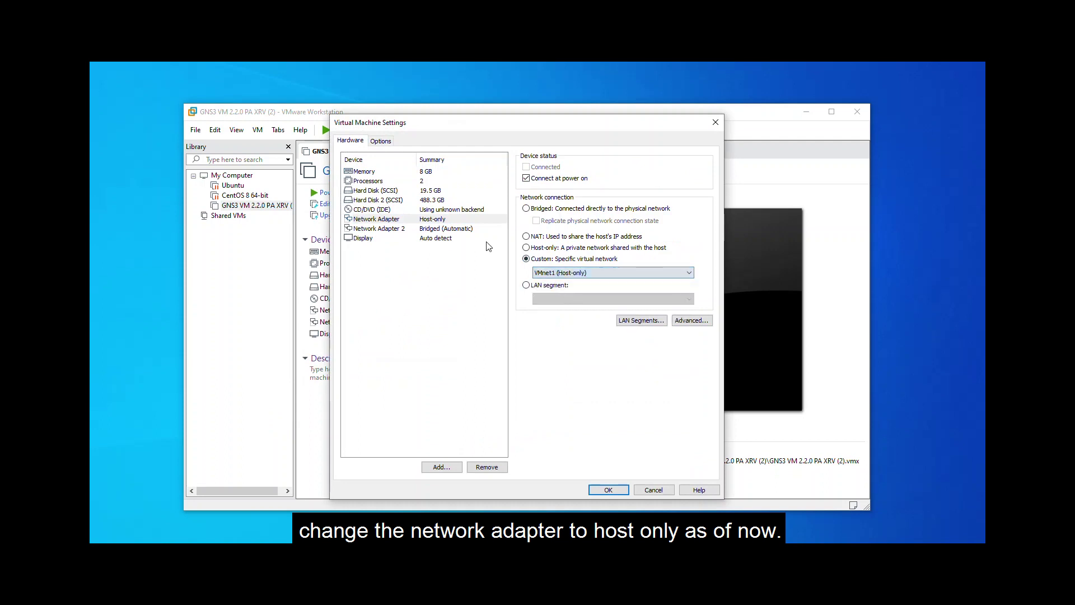
pyautogui.click(450, 230)
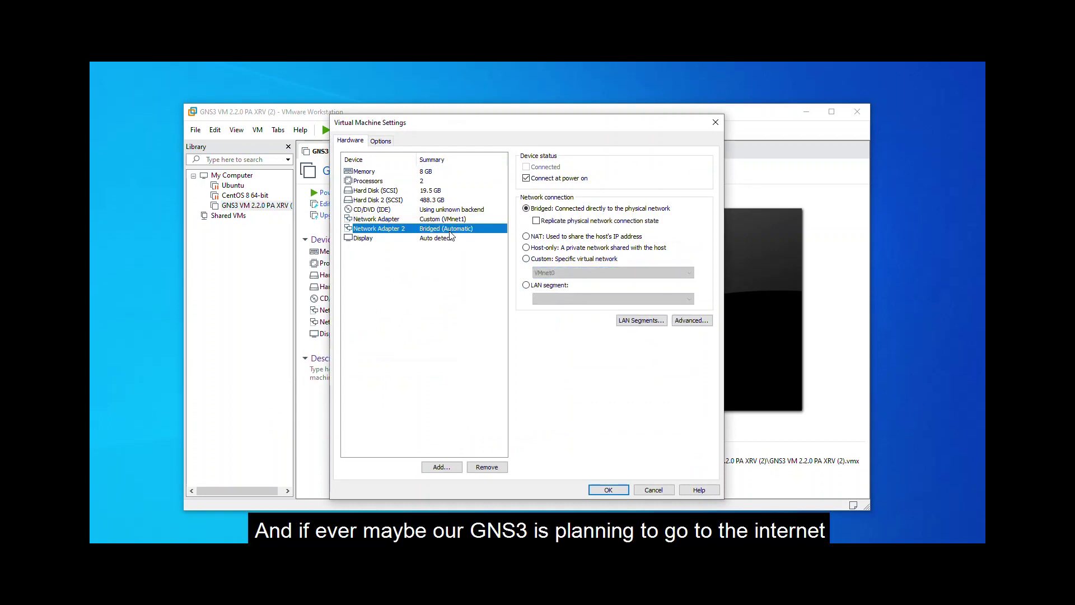
pyautogui.click(527, 259)
pyautogui.click(546, 273)
pyautogui.click(547, 282)
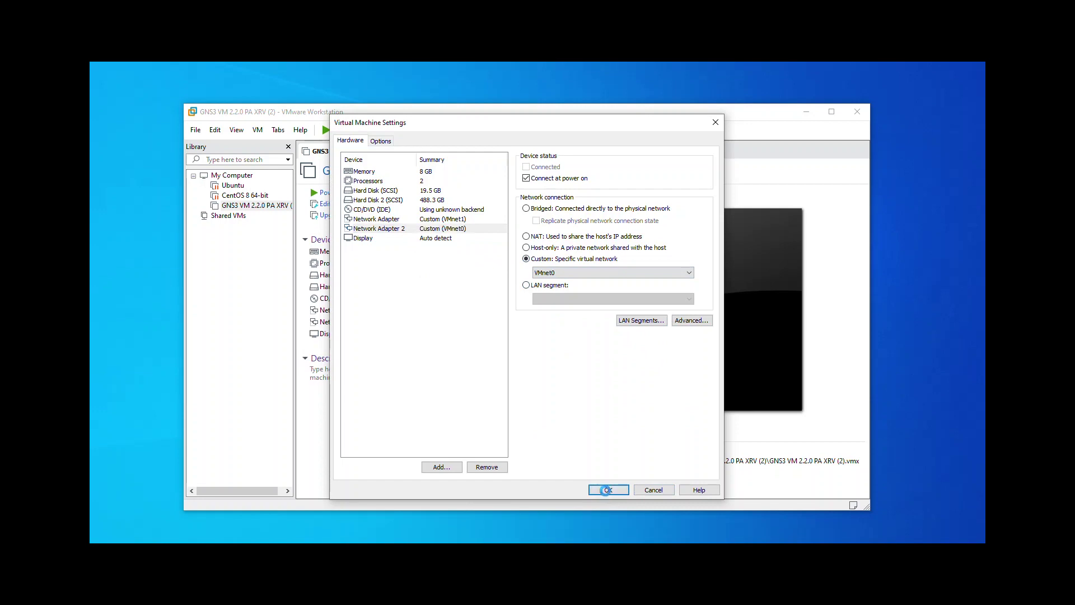
pyautogui.click(607, 491)
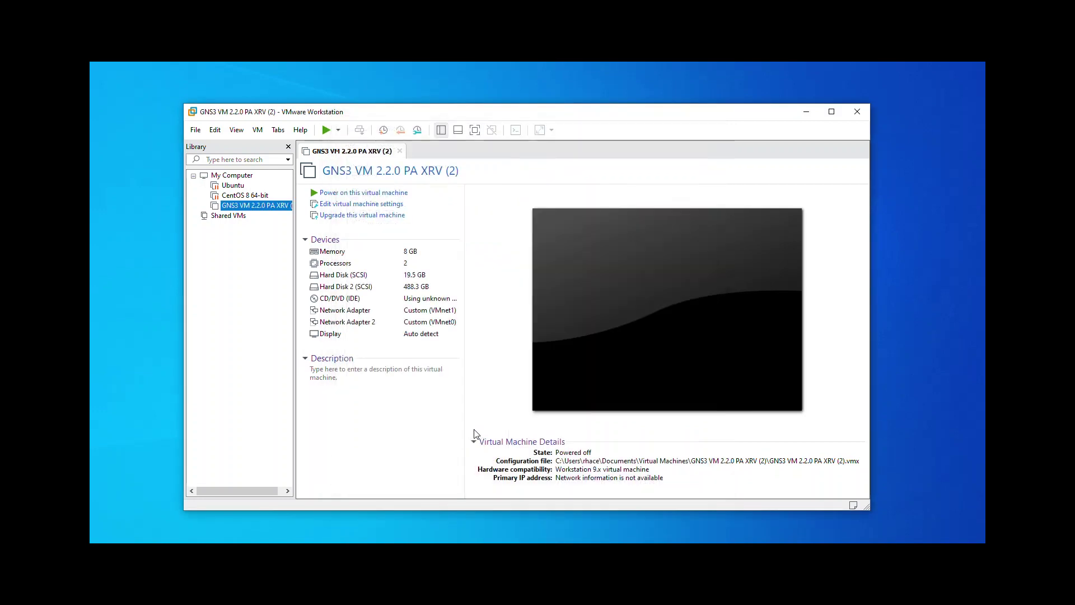
# Step: Power on the GNS3 VM and shrink and raise the VMware window on the desktop
pyautogui.click(327, 132)
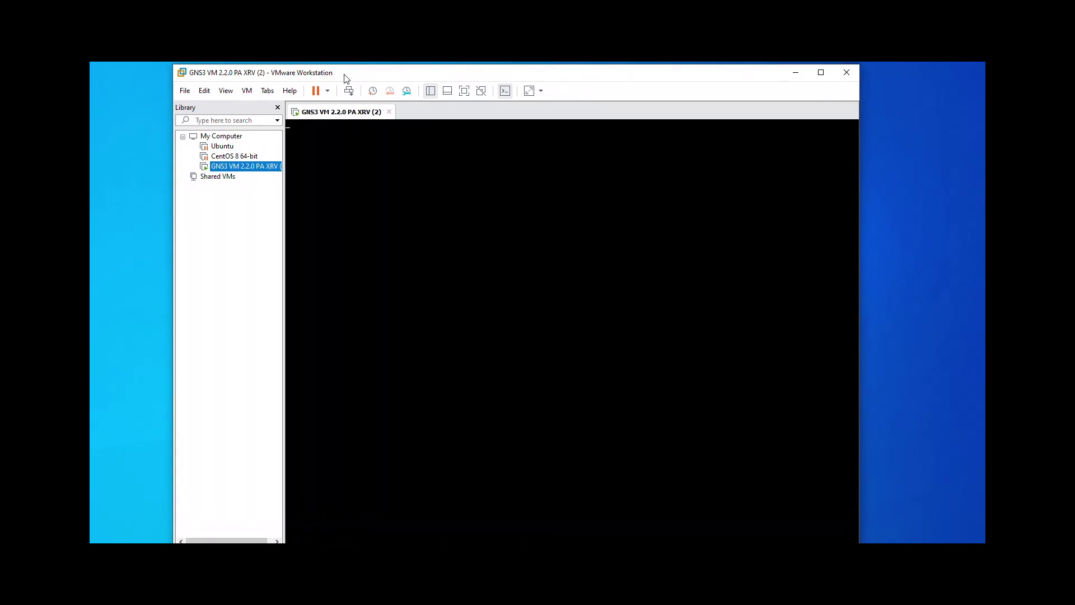
pyautogui.moveTo(169, 67); pyautogui.dragTo(276, 192)
pyautogui.moveTo(355, 188); pyautogui.dragTo(339, 114)
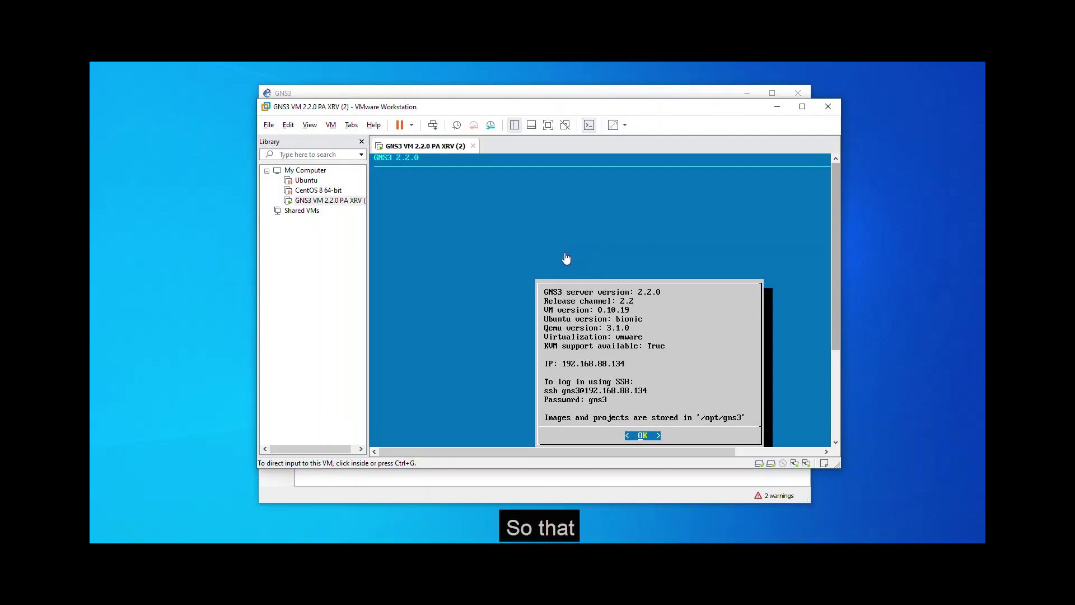
# Step: Open GNS3's Server preferences and disable the local server
pyautogui.click(431, 96)
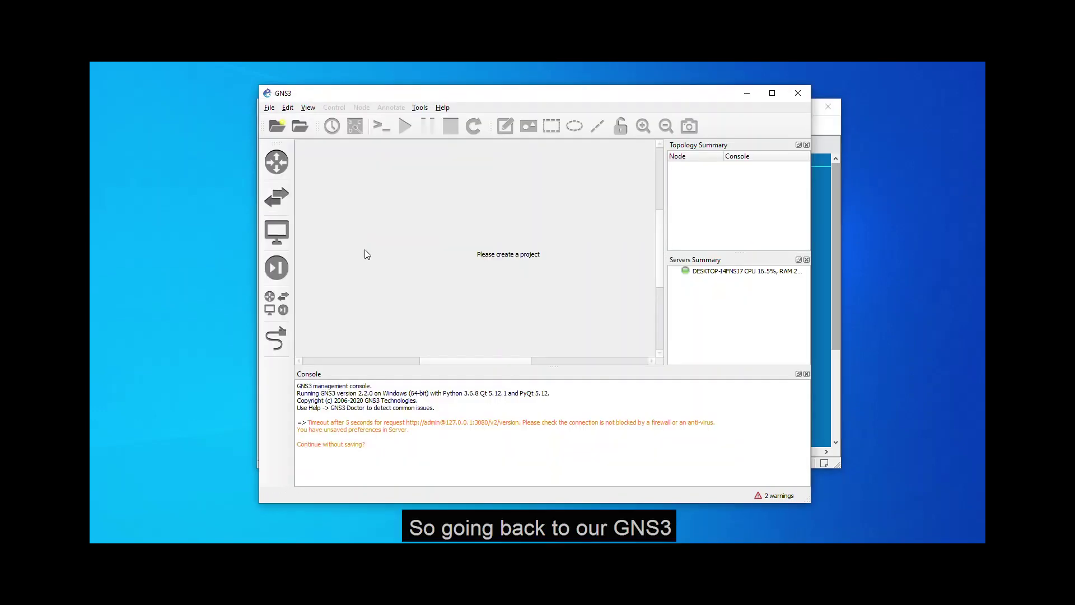
pyautogui.click(271, 308)
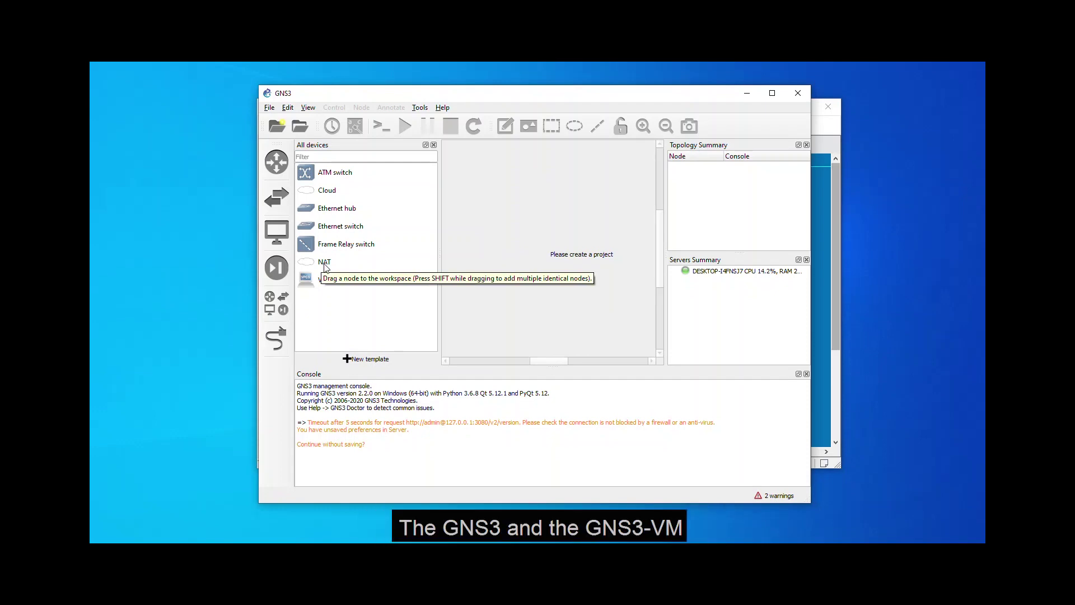
pyautogui.click(288, 108)
pyautogui.click(309, 157)
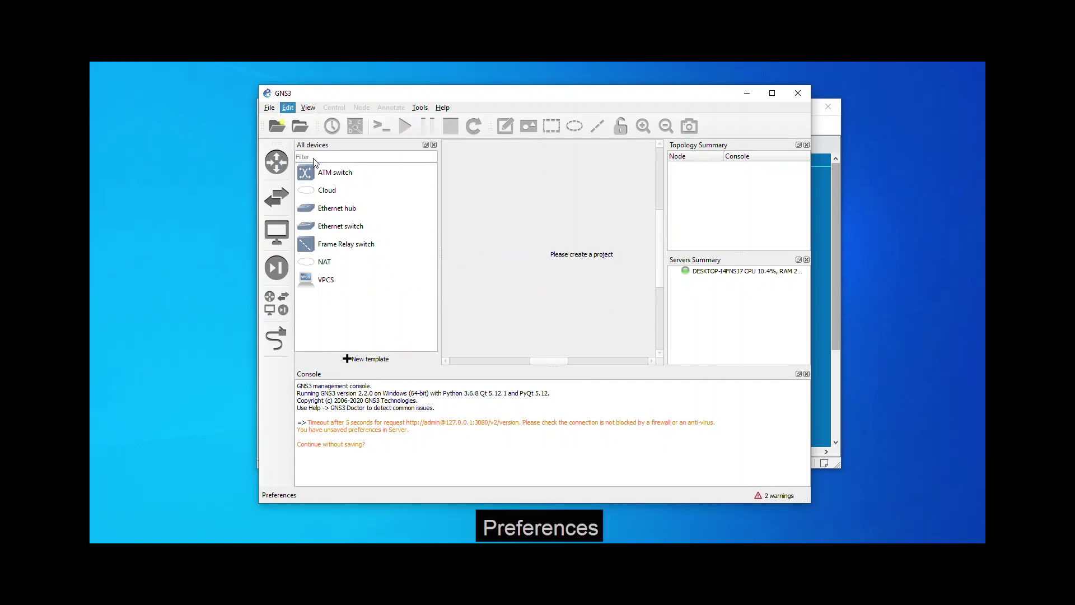
pyautogui.click(289, 141)
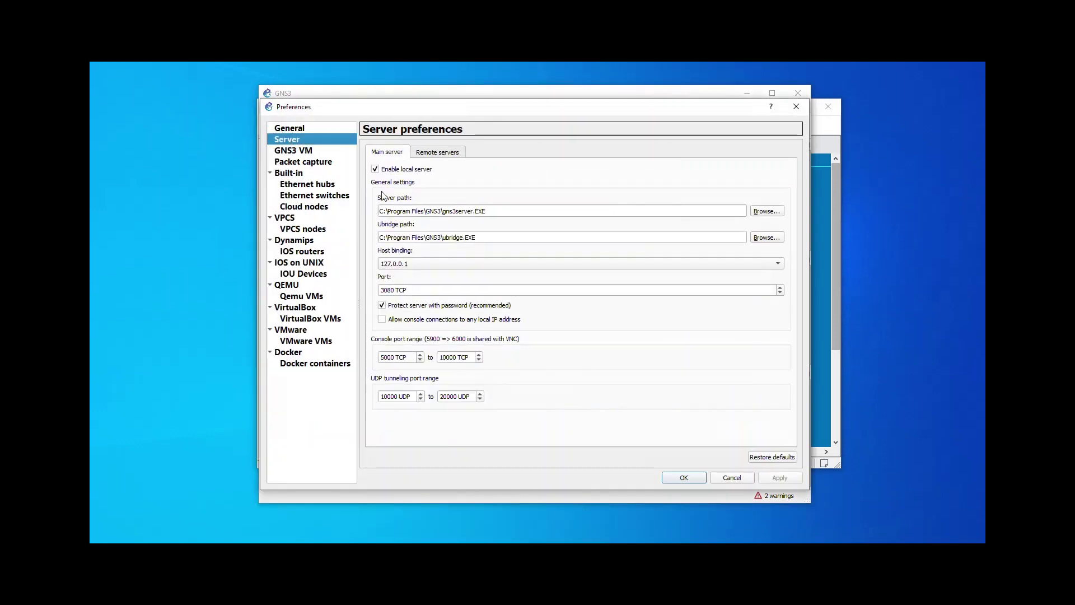
pyautogui.click(377, 171)
# Step: Set the main server host to 192.168.88.134, enter the VM's password, and apply
pyautogui.moveTo(438, 200); pyautogui.dragTo(364, 200)
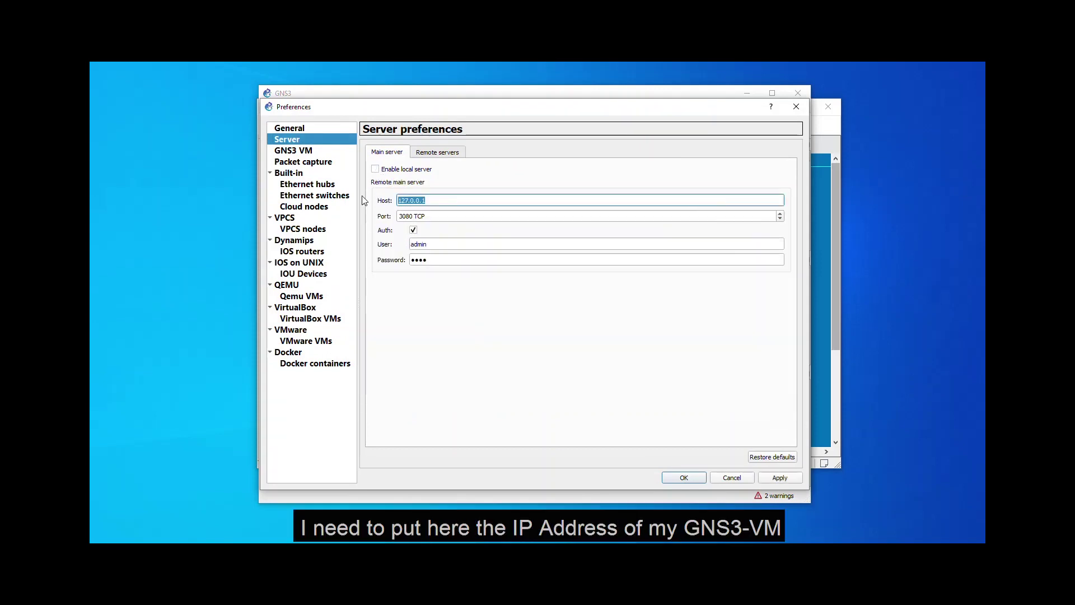
pyautogui.click(827, 136)
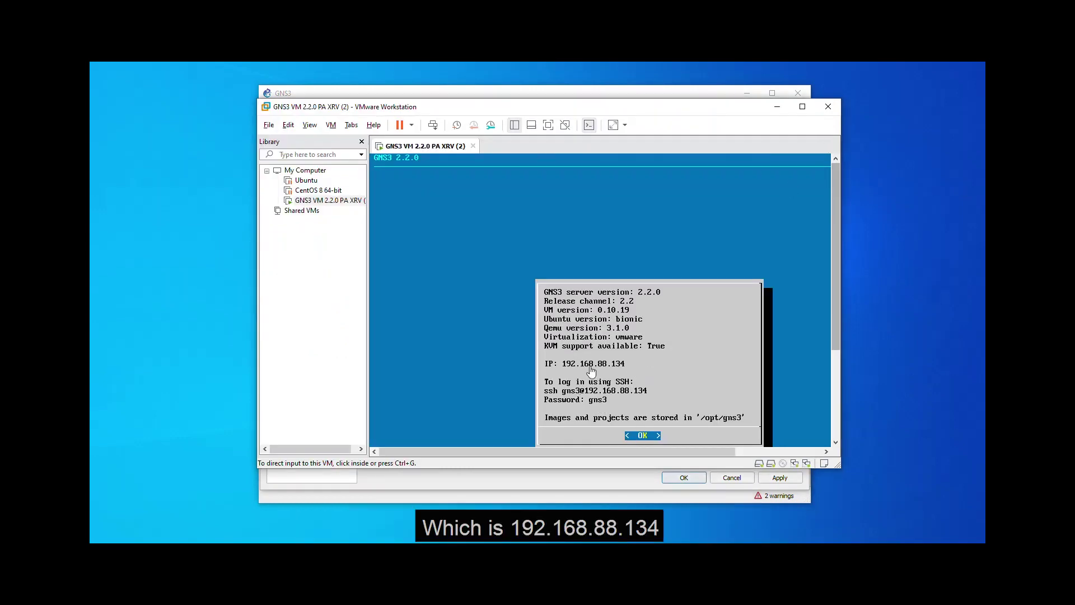
pyautogui.click(471, 94)
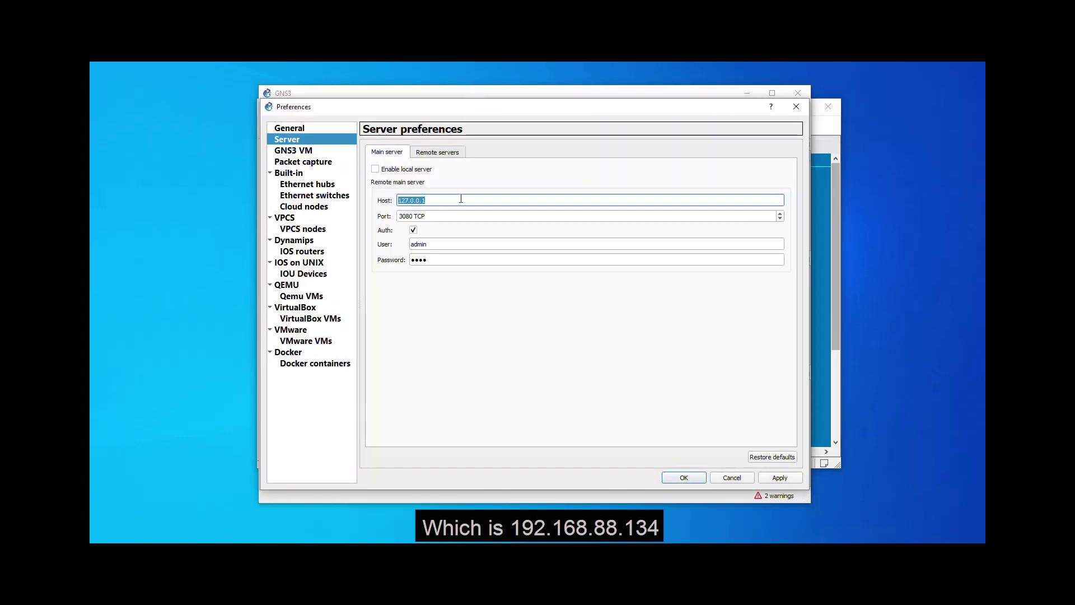
pyautogui.write('192.168.88.134')
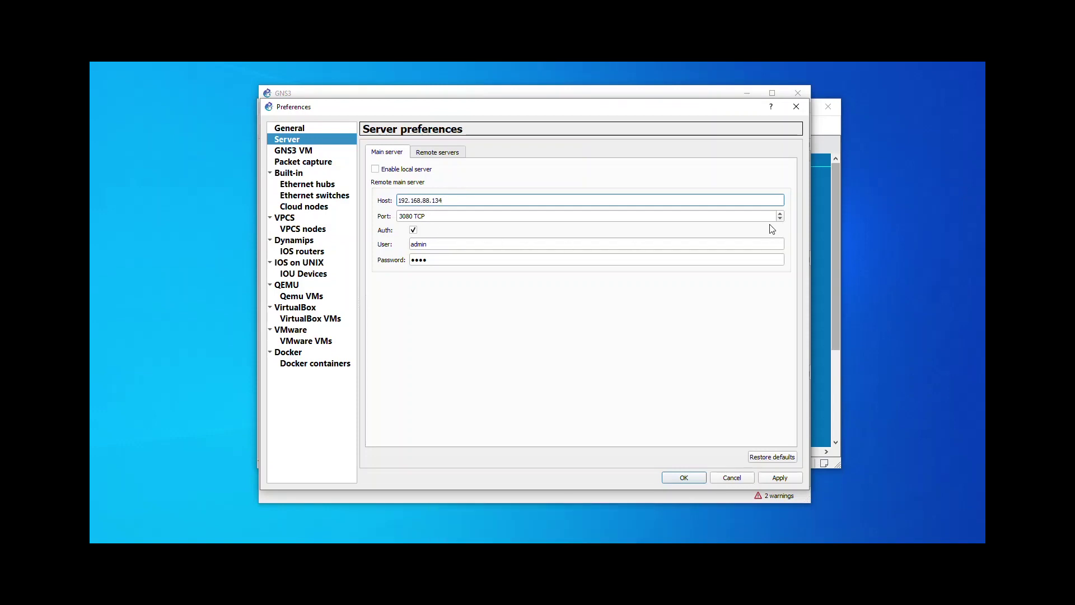
pyautogui.click(833, 217)
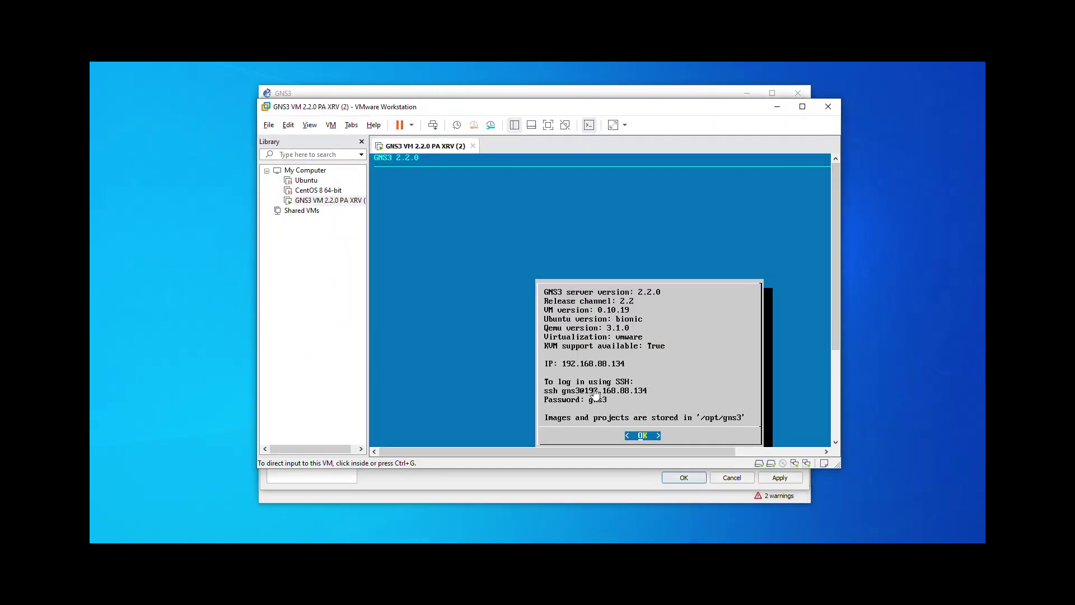
pyautogui.hotkey('alt', 'Tab')
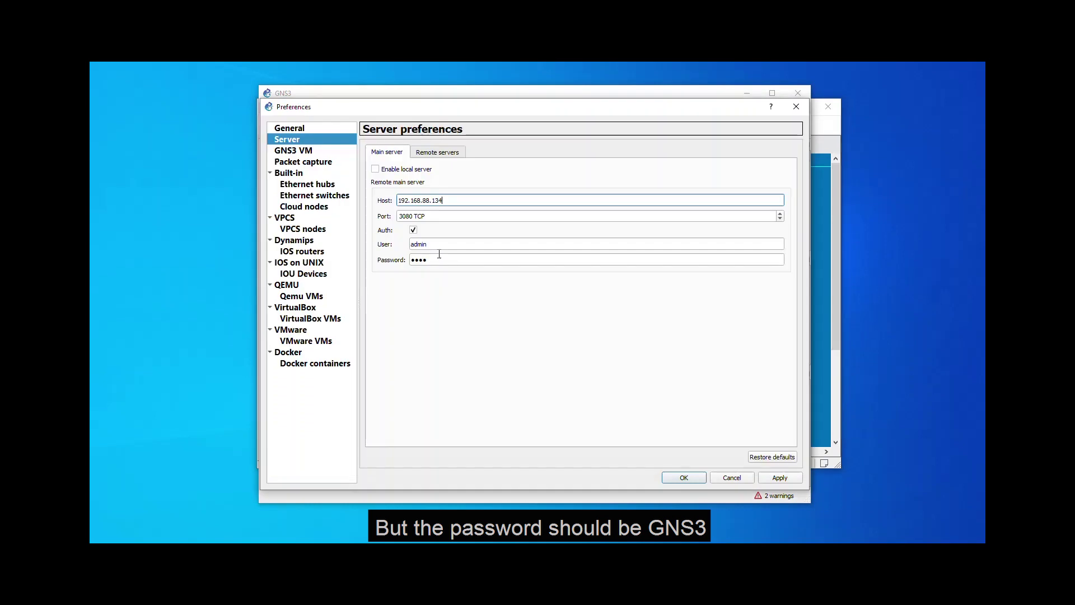
pyautogui.doubleClick(439, 258)
pyautogui.write('GNS')
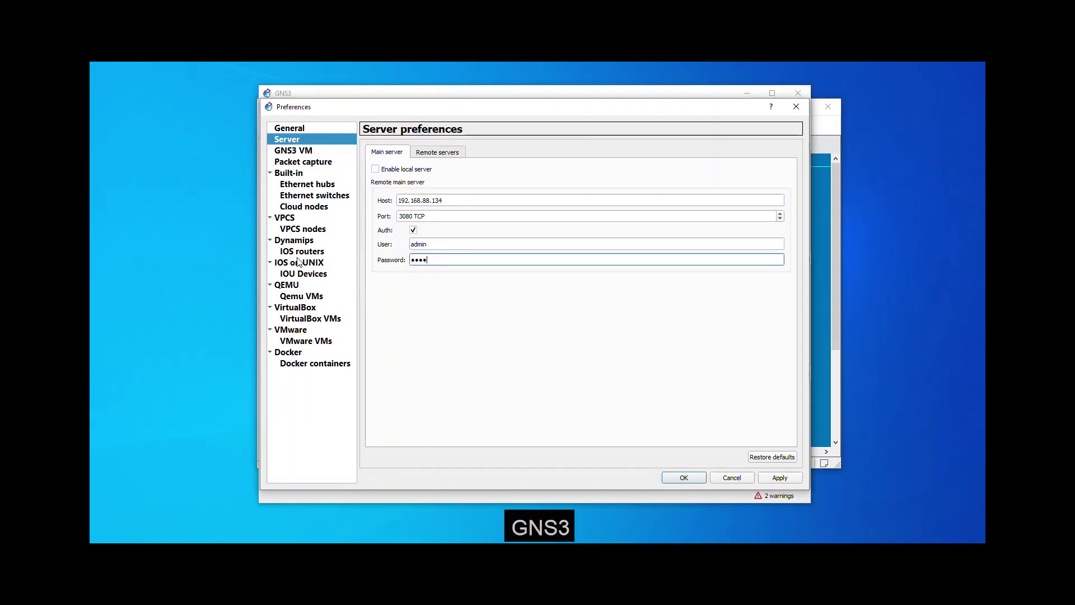
pyautogui.write('3')
pyautogui.click(791, 479)
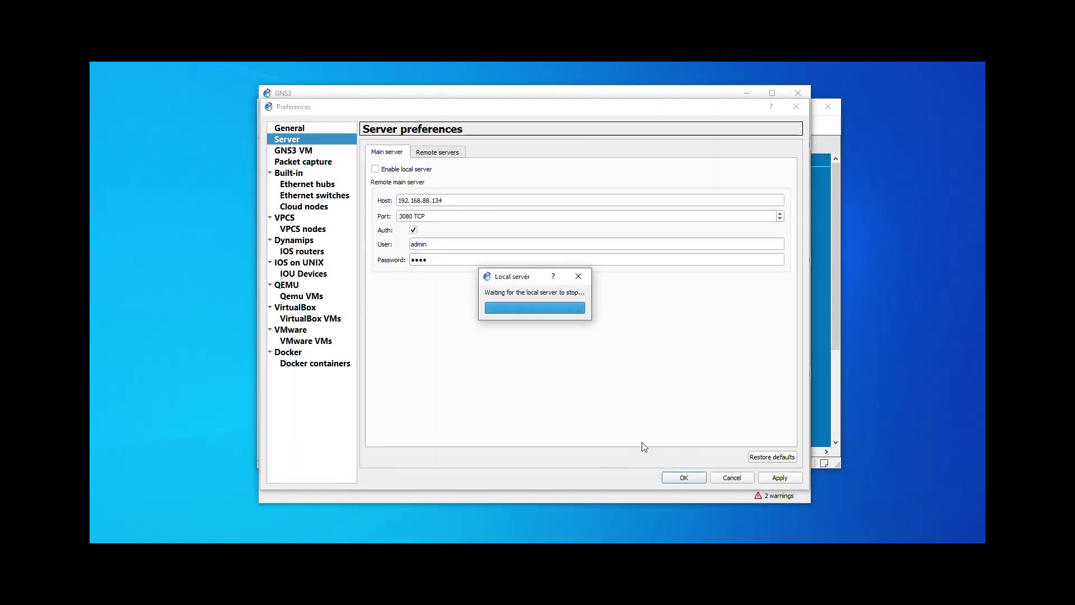
# Step: Confirm and close the server preferences
pyautogui.click(684, 477)
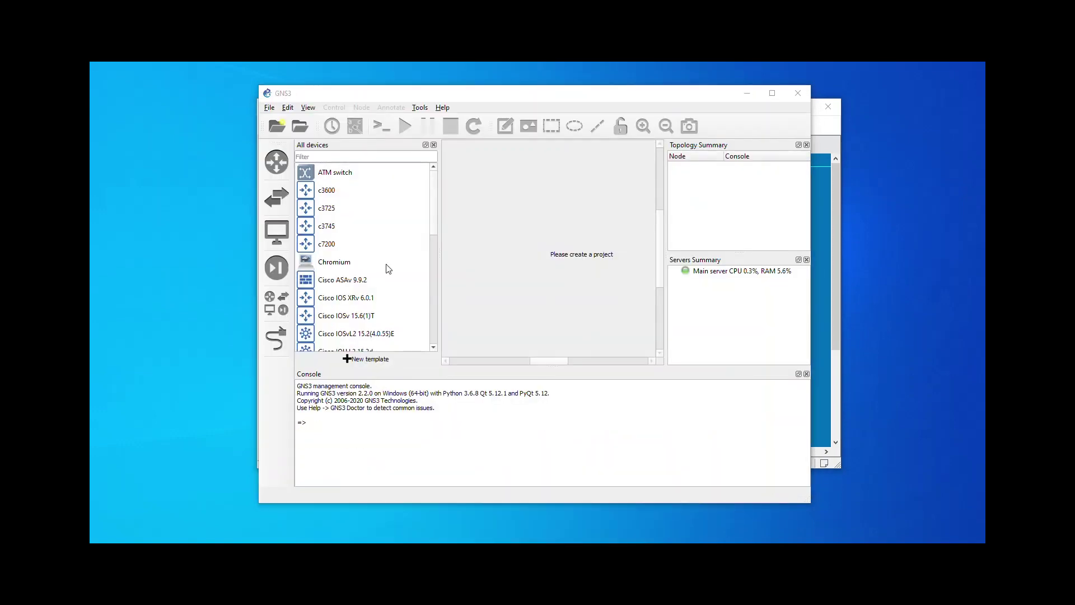
pyautogui.scroll(-2, 387, 253)
pyautogui.scroll(-2, 388, 253)
pyautogui.scroll(-2, 387, 253)
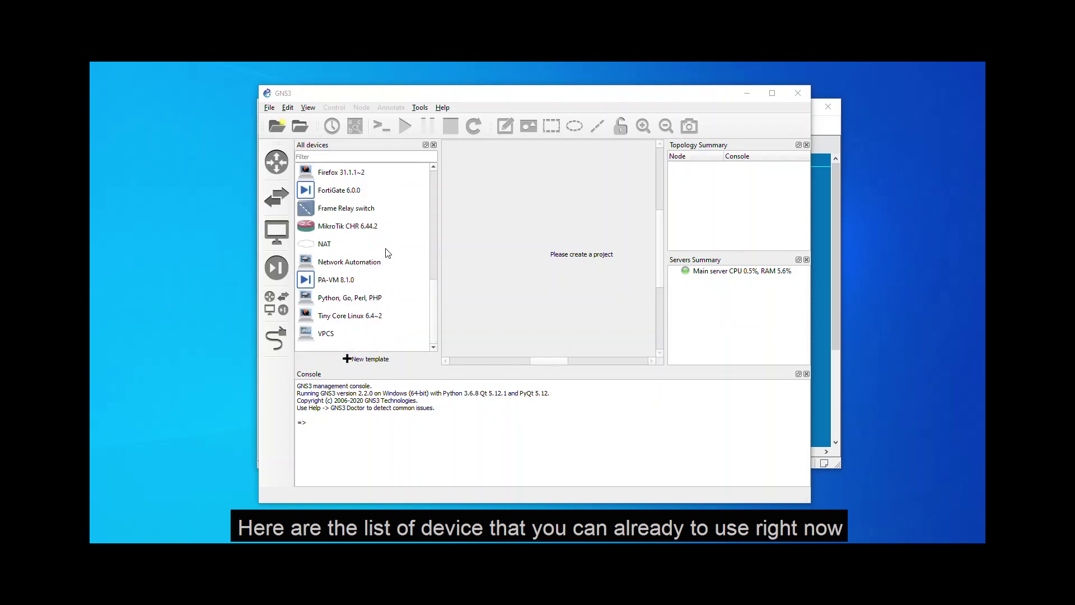
# Step: Create a new blank project named lab1 and maximise the GNS3 window
pyautogui.click(269, 108)
pyautogui.click(275, 118)
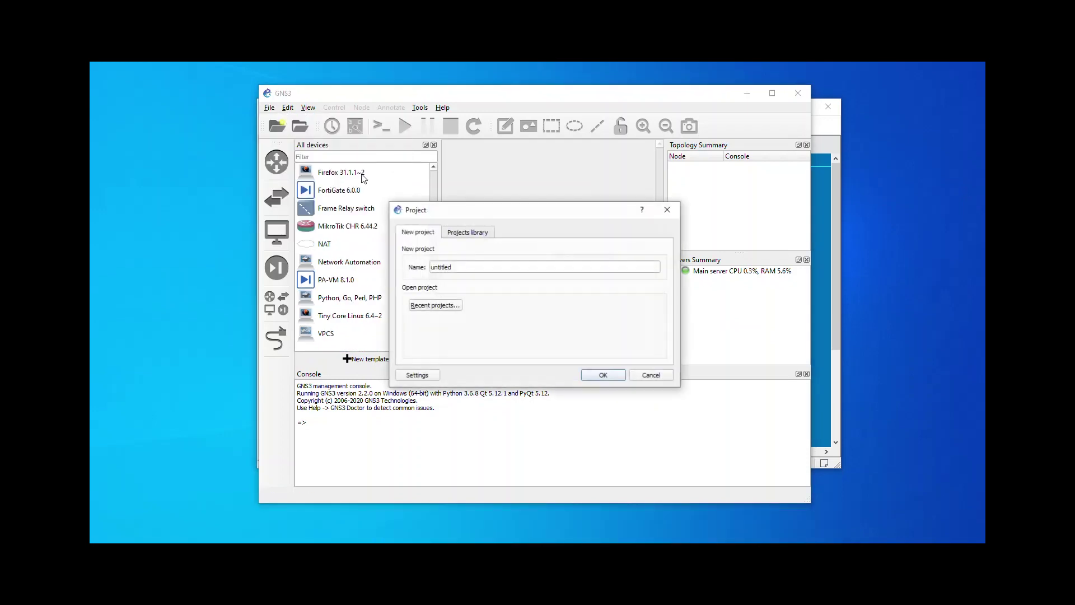
pyautogui.write('lab1')
pyautogui.click(603, 376)
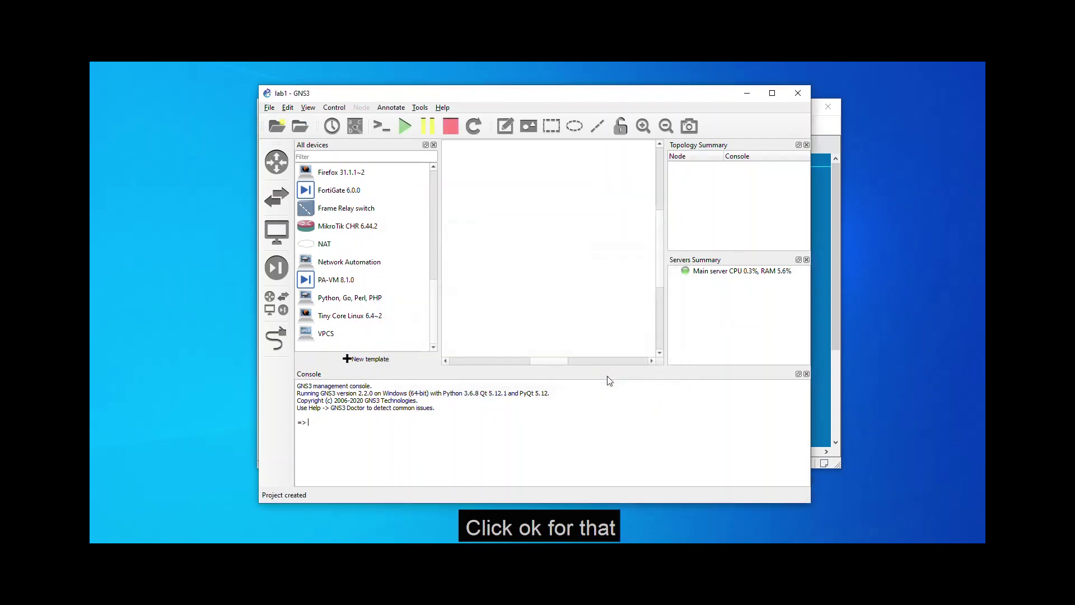
pyautogui.click(772, 93)
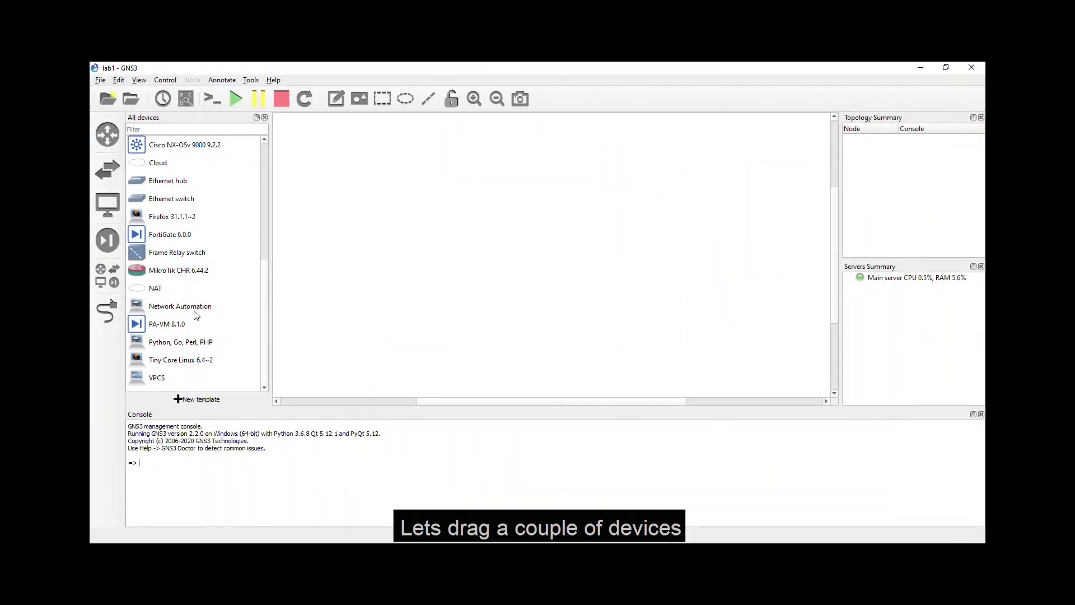
# Step: Place a Tiny Core Linux node, the FortiGate, a c7200 router R1 and an Ethernet switch
pyautogui.moveTo(146, 357); pyautogui.dragTo(482, 331)
pyautogui.moveTo(146, 241); pyautogui.dragTo(590, 216)
pyautogui.scroll(4, 179, 230)
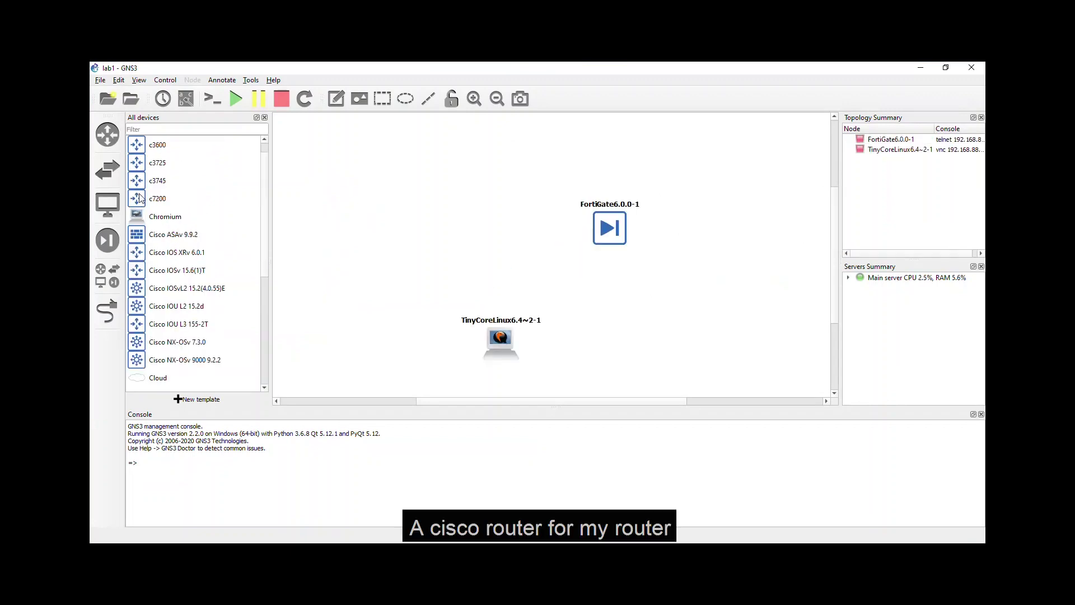
pyautogui.moveTo(158, 198); pyautogui.dragTo(446, 257)
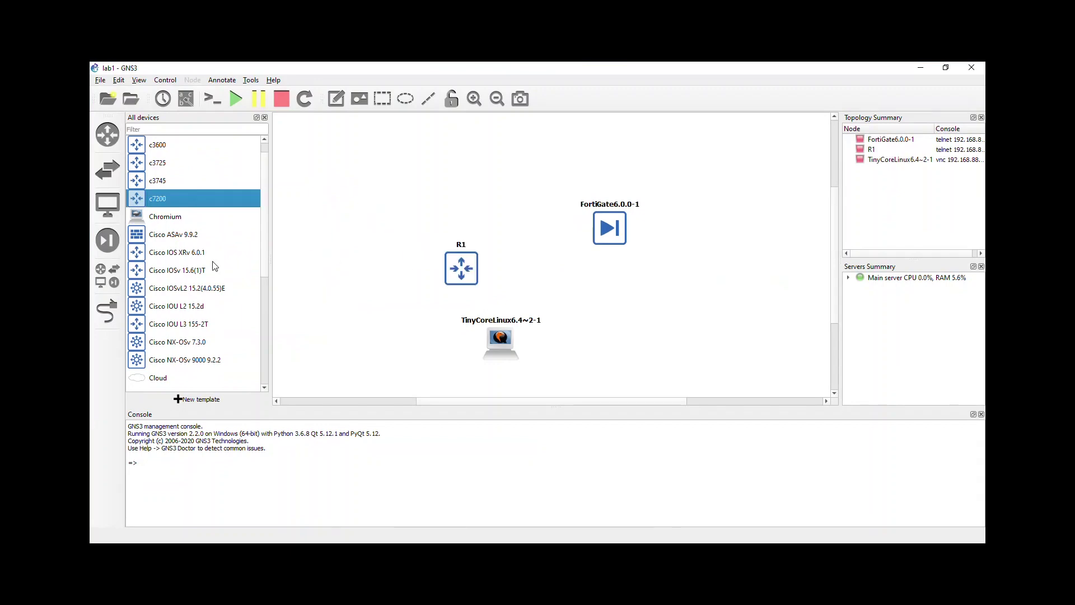
pyautogui.scroll(-2, 216, 266)
pyautogui.moveTo(169, 312); pyautogui.dragTo(554, 288)
pyautogui.moveTo(451, 269); pyautogui.dragTo(476, 244)
# Step: Link TinyCore to Switch1, Switch1 to R1, and R1 FastEthernet0/1 to FortiGate Port1
pyautogui.click(107, 311)
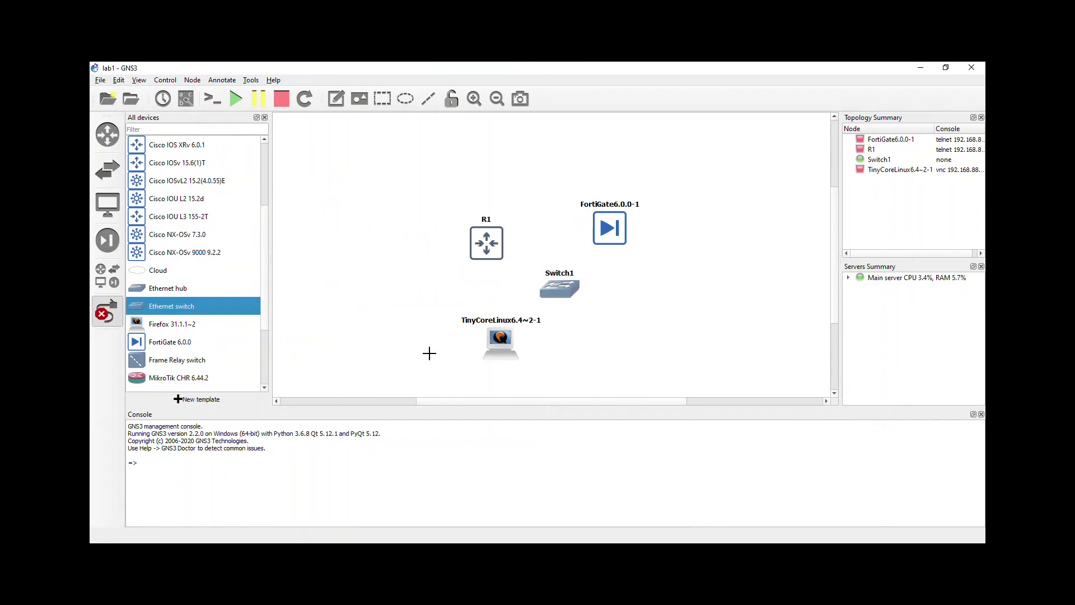
pyautogui.click(495, 342)
pyautogui.click(506, 353)
pyautogui.click(560, 287)
pyautogui.click(588, 347)
pyautogui.click(560, 288)
pyautogui.click(588, 372)
pyautogui.click(488, 250)
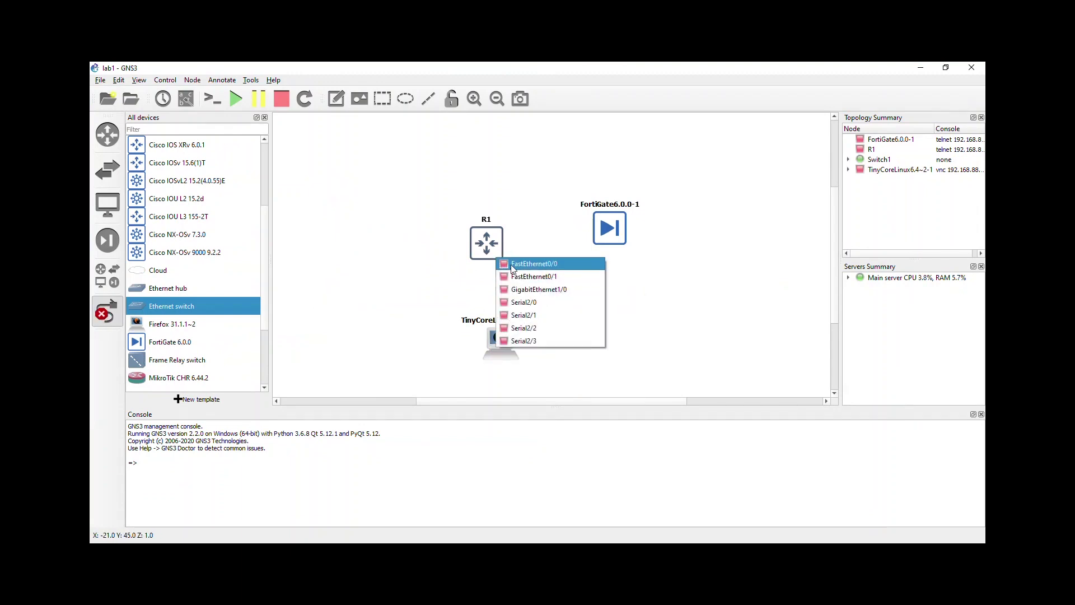
pyautogui.click(526, 255)
pyautogui.click(488, 250)
pyautogui.click(526, 269)
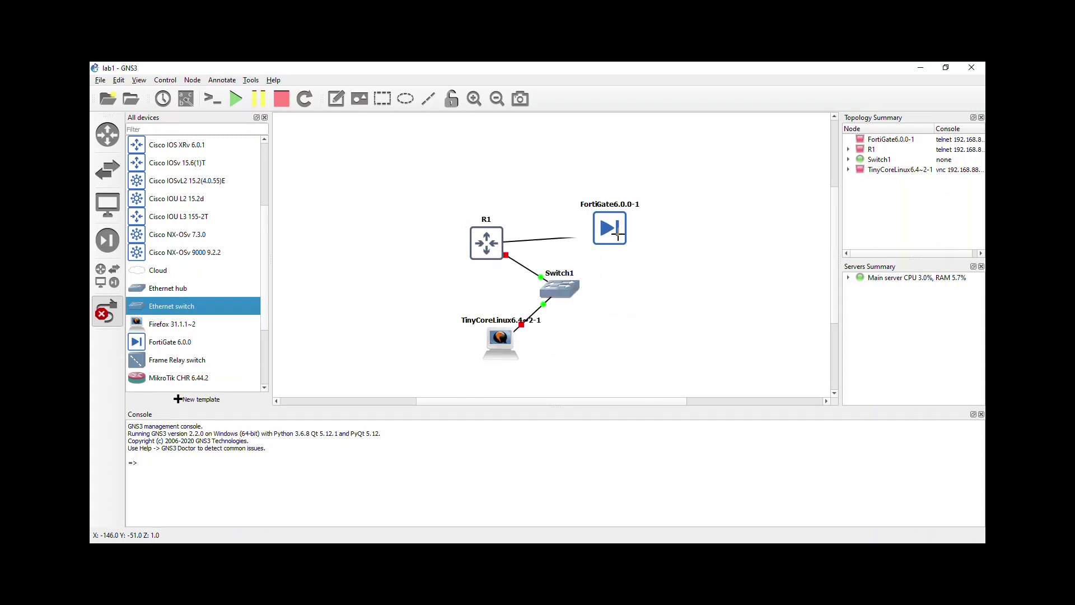
pyautogui.click(611, 233)
pyautogui.click(619, 240)
pyautogui.press('Escape')
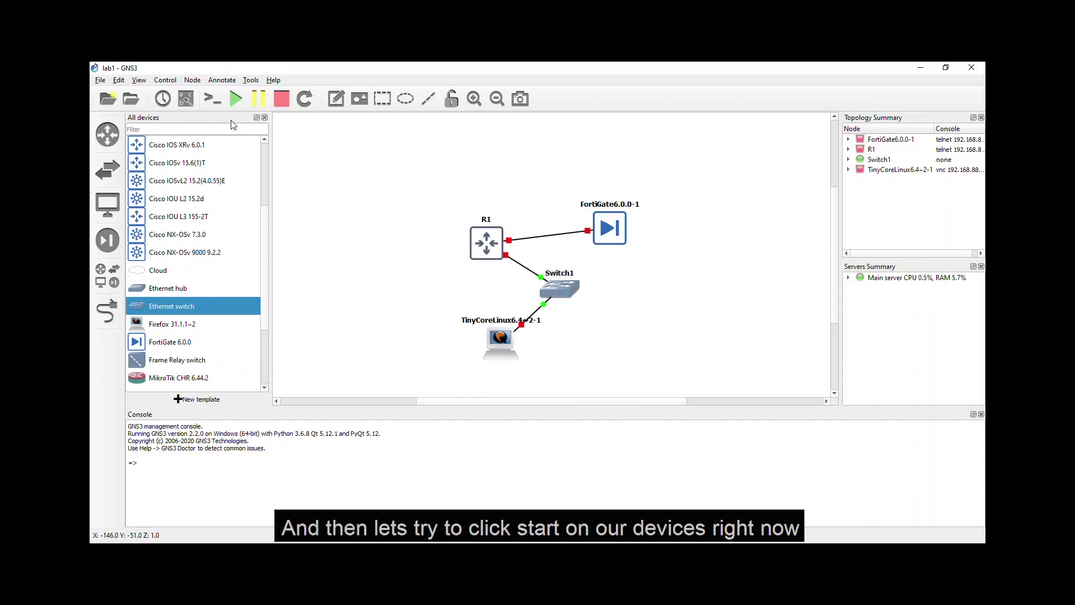
# Step: Start all four nodes, shift FortiGate, R1 and Switch1 upward, and bring up TinyCoreLinux's node menu
pyautogui.click(235, 101)
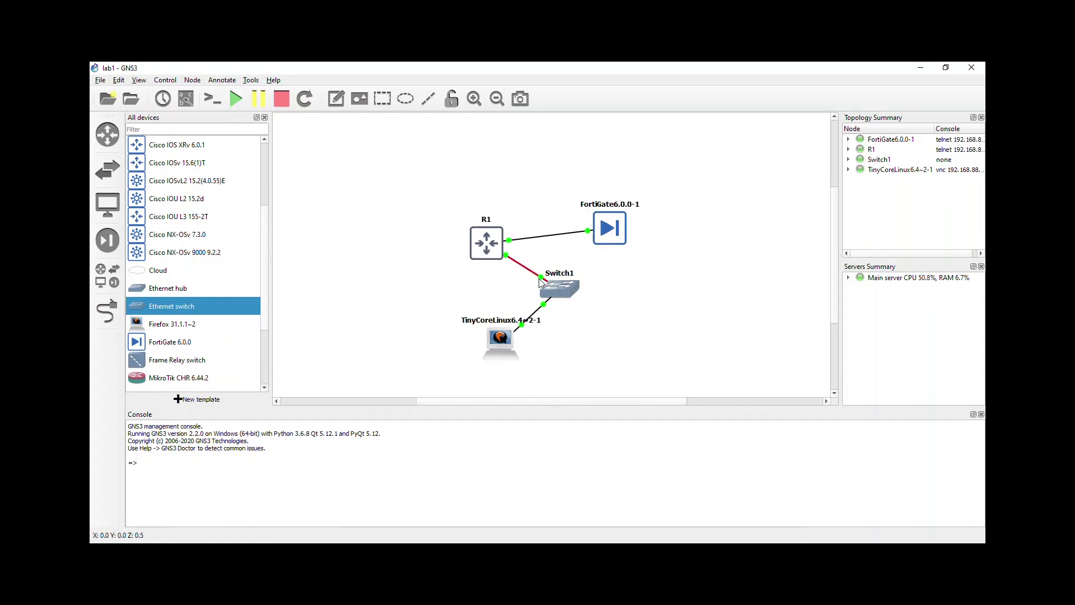
pyautogui.moveTo(597, 235); pyautogui.dragTo(626, 198)
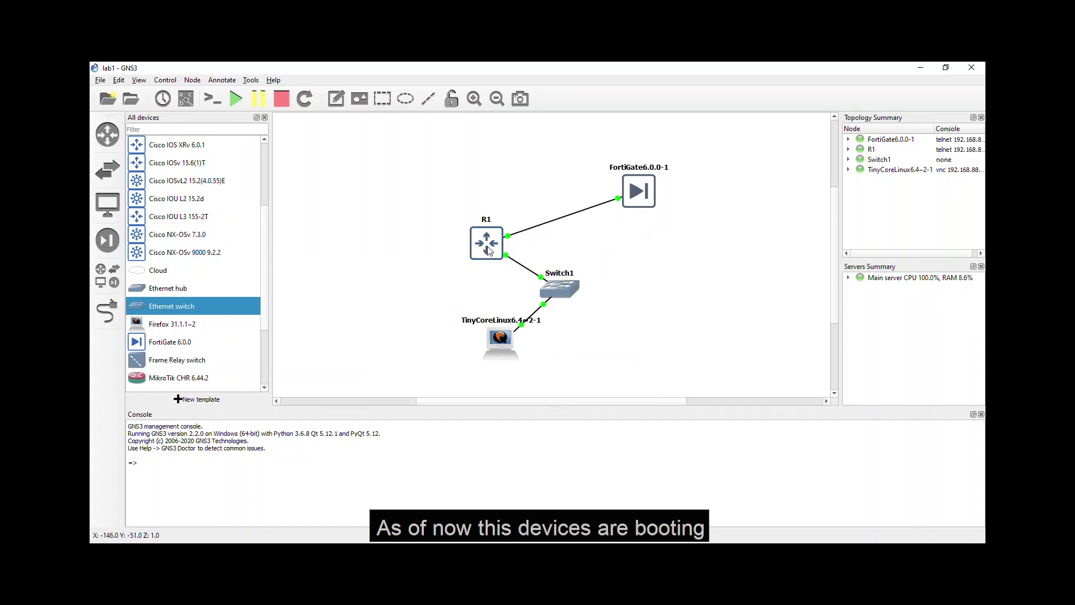
pyautogui.moveTo(491, 252); pyautogui.dragTo(495, 215)
pyautogui.moveTo(567, 284); pyautogui.dragTo(509, 276)
pyautogui.rightClick(506, 346)
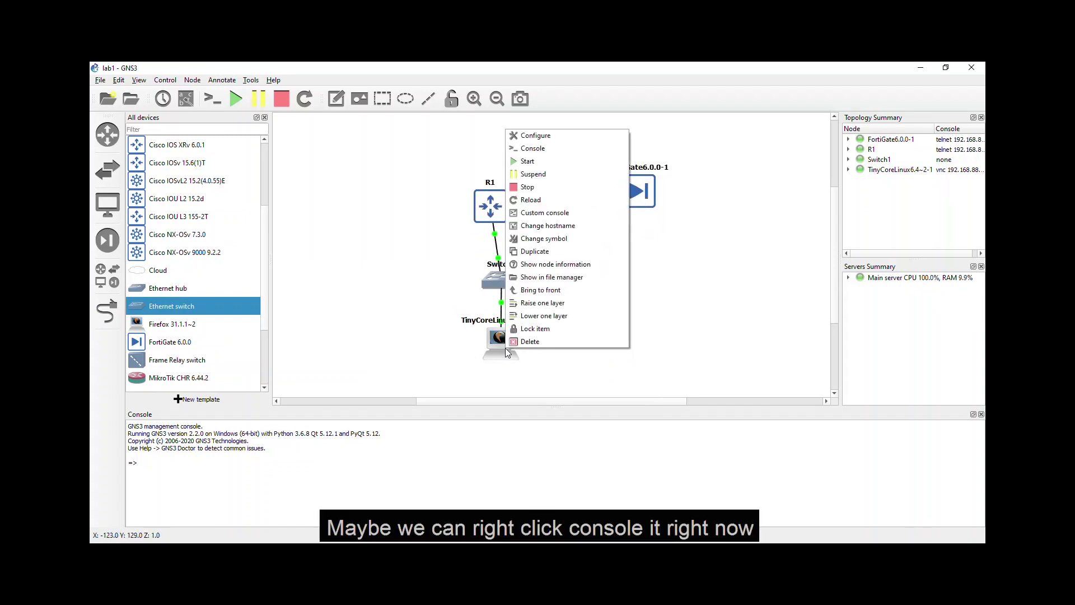
# Step: Open the TinyCoreLinux VNC console and the FortiGate console
pyautogui.click(529, 149)
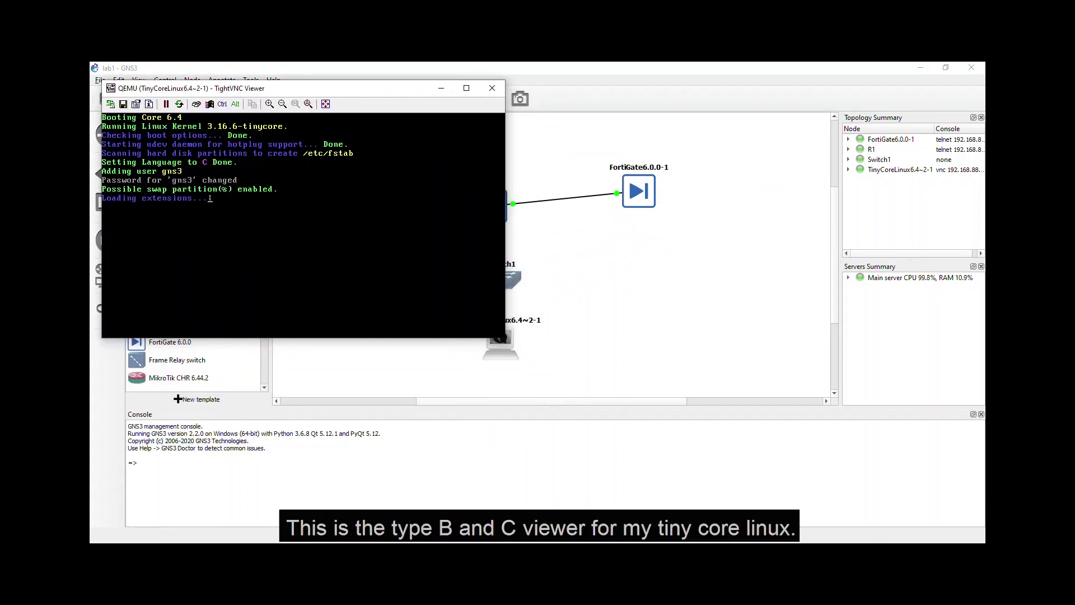
pyautogui.click(637, 296)
pyautogui.rightClick(639, 191)
pyautogui.click(671, 216)
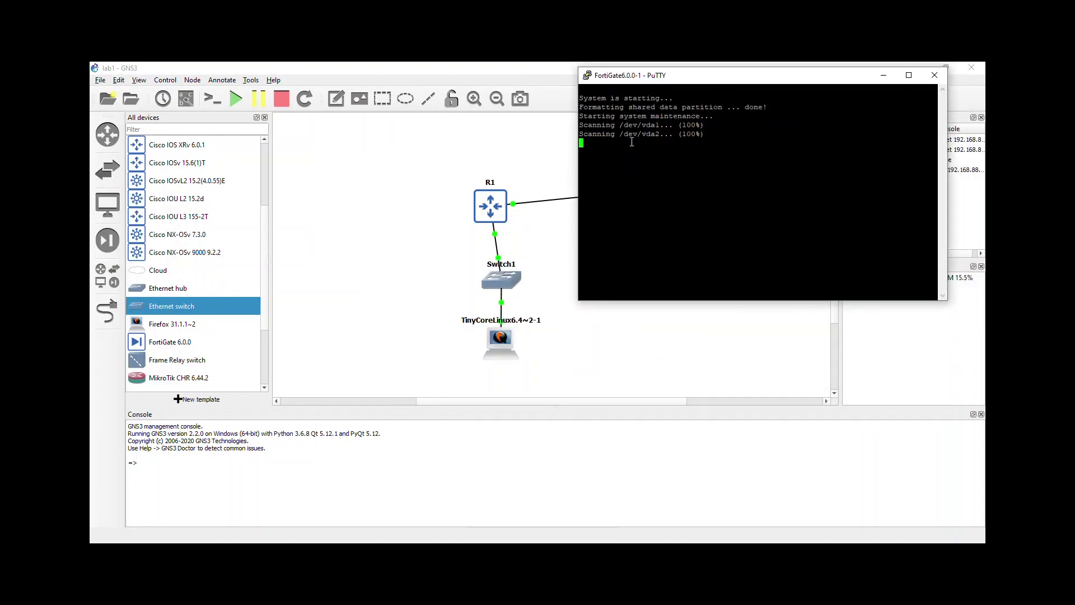
# Step: Open R1's PuTTY console, nudge it right, and bring the FortiGate console forward
pyautogui.rightClick(487, 213)
pyautogui.click(515, 234)
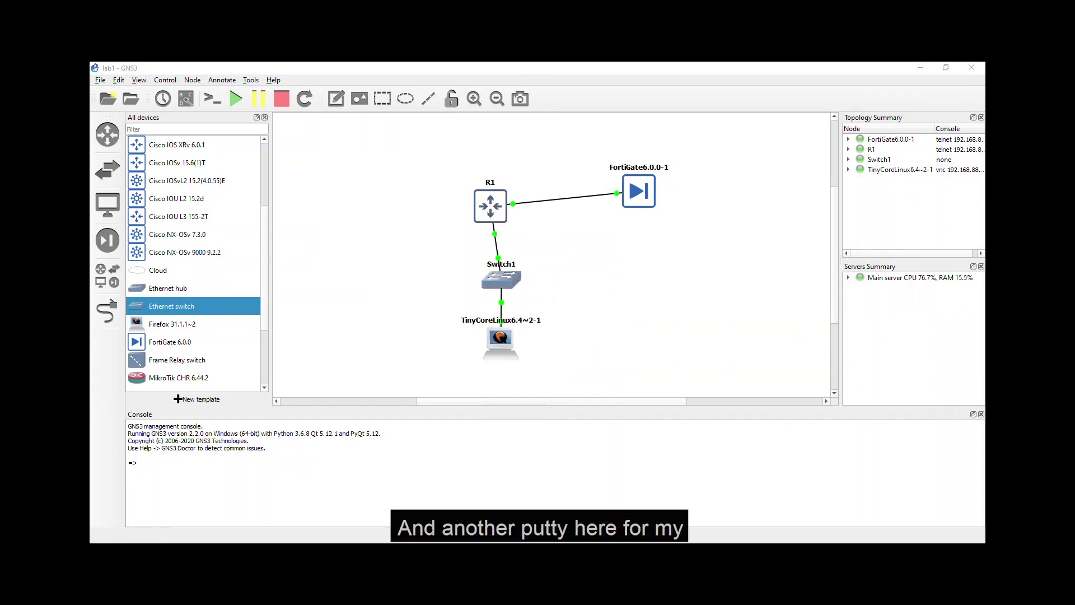
pyautogui.moveTo(679, 295); pyautogui.dragTo(704, 296)
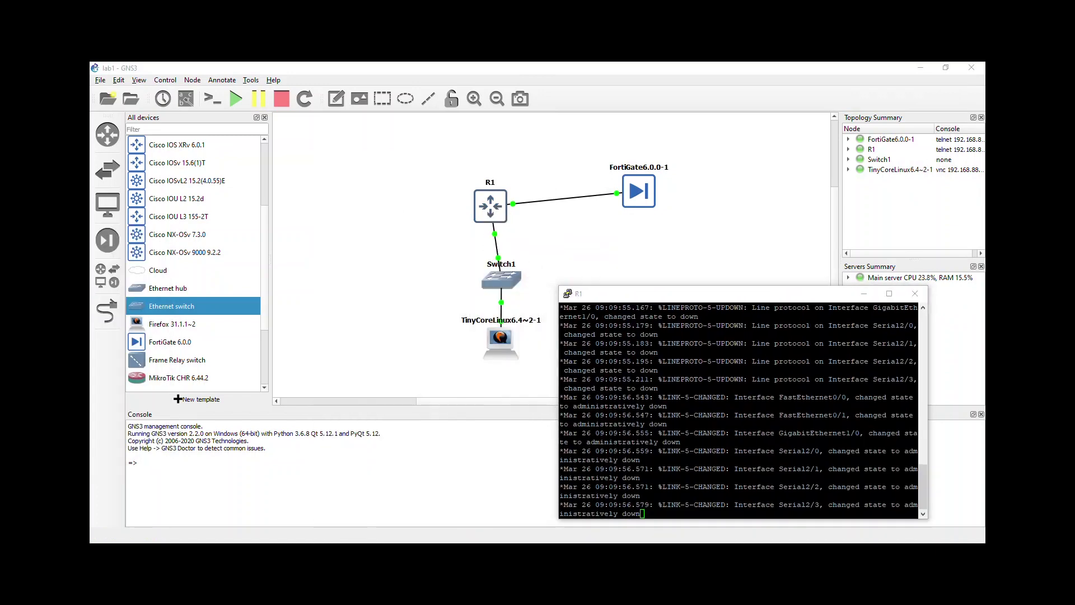
pyautogui.hotkey('alt', 'Tab')
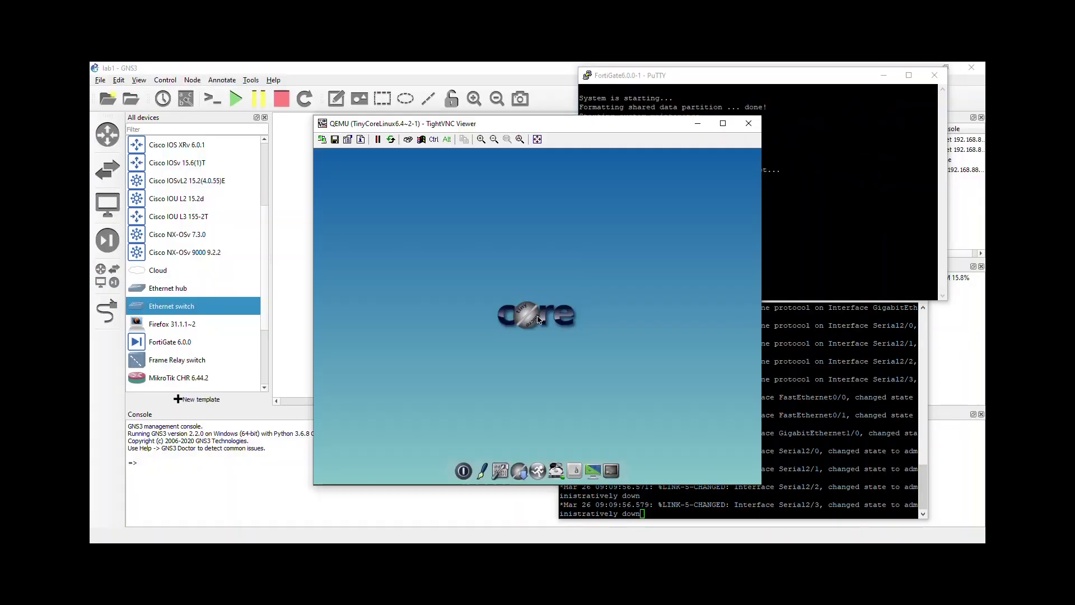
# Step: Move the TinyCore viewer to the upper left and launch its Control Panel and a Terminal
pyautogui.moveTo(522, 126); pyautogui.dragTo(318, 103)
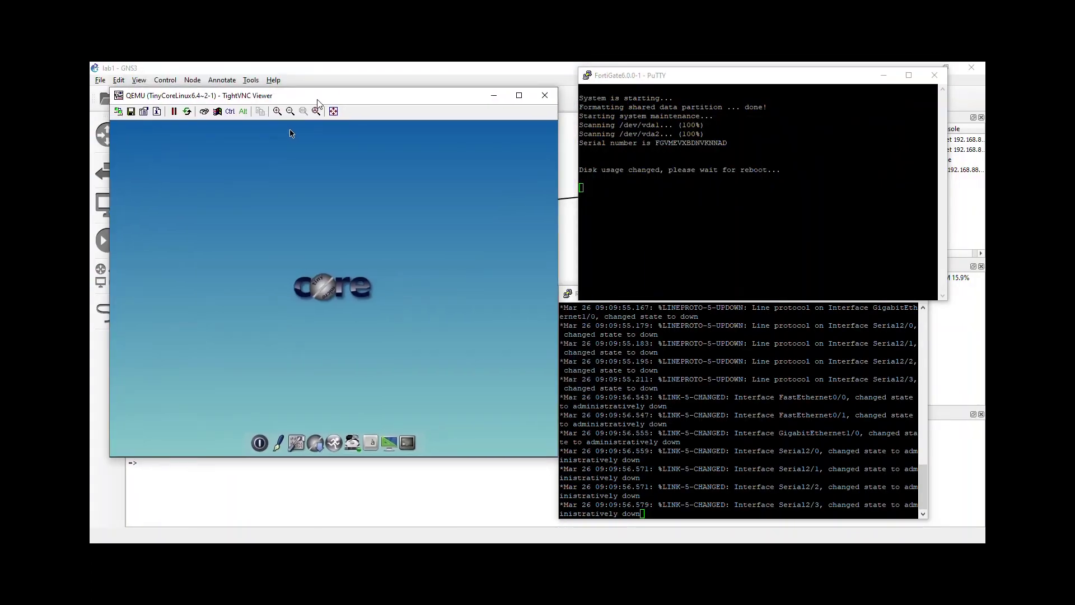
pyautogui.click(296, 441)
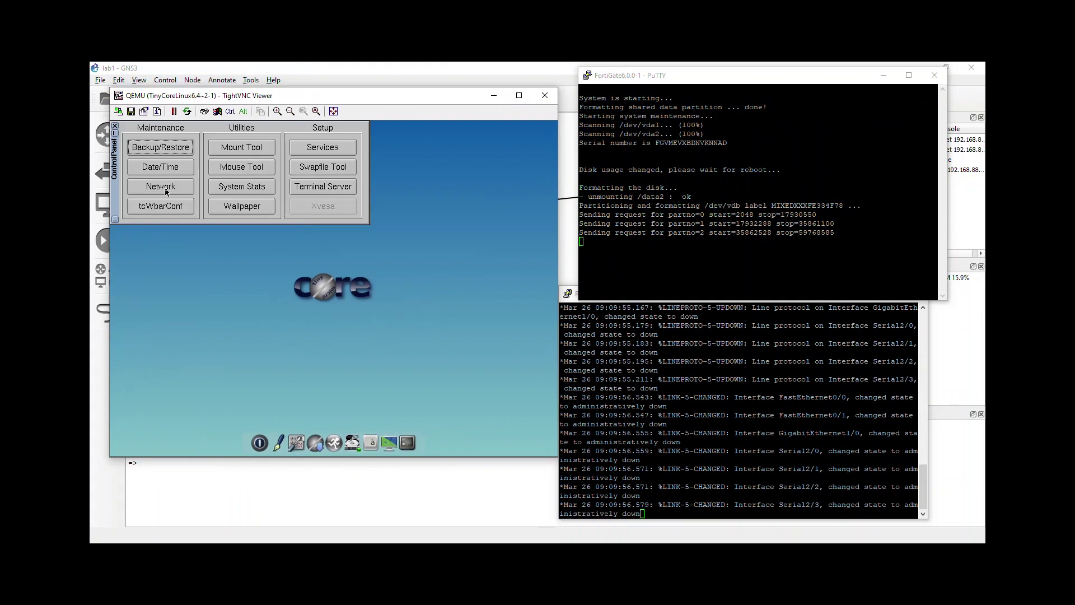
pyautogui.click(408, 442)
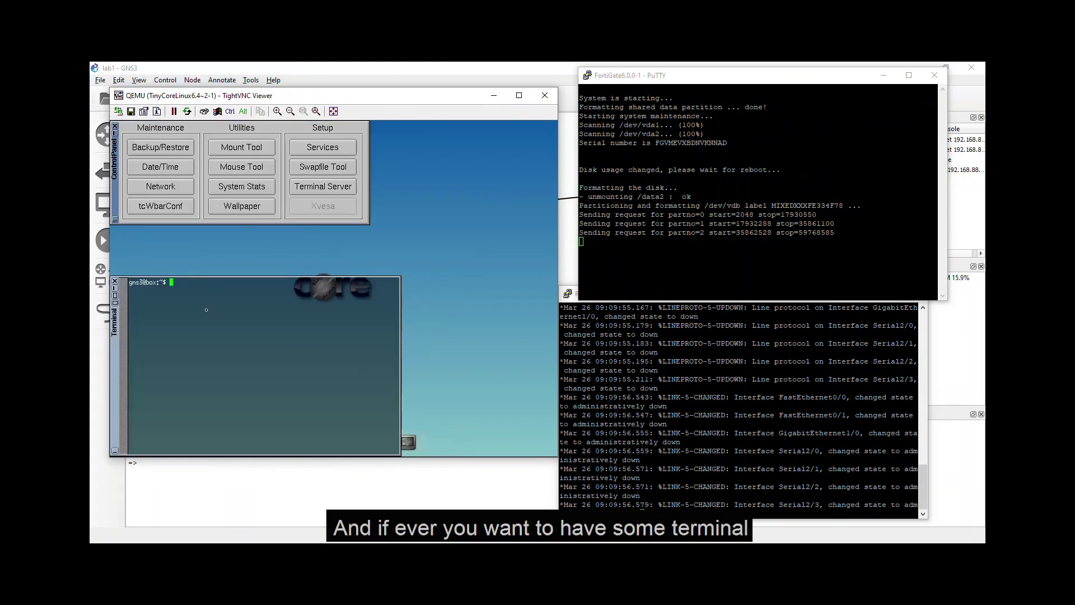
# Step: On R1, run conf t, interface fa0/0 and no shut to enable FastEthernet0/0
pyautogui.click(636, 372)
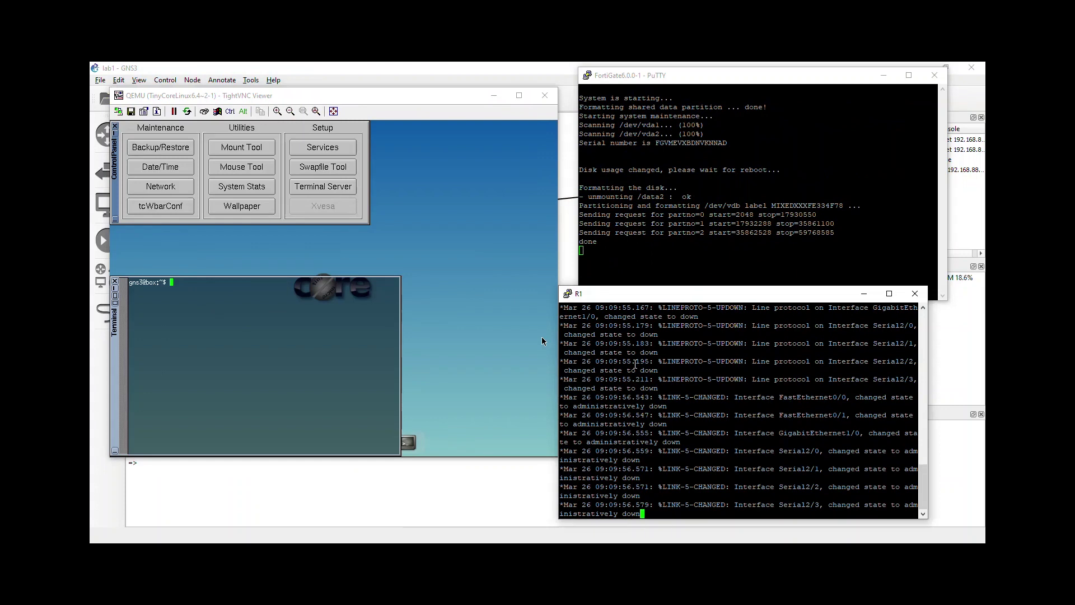
pyautogui.press('Return')
pyautogui.press('Return')
pyautogui.press('Return')
pyautogui.press('Return')
pyautogui.press('Return')
pyautogui.press('Return')
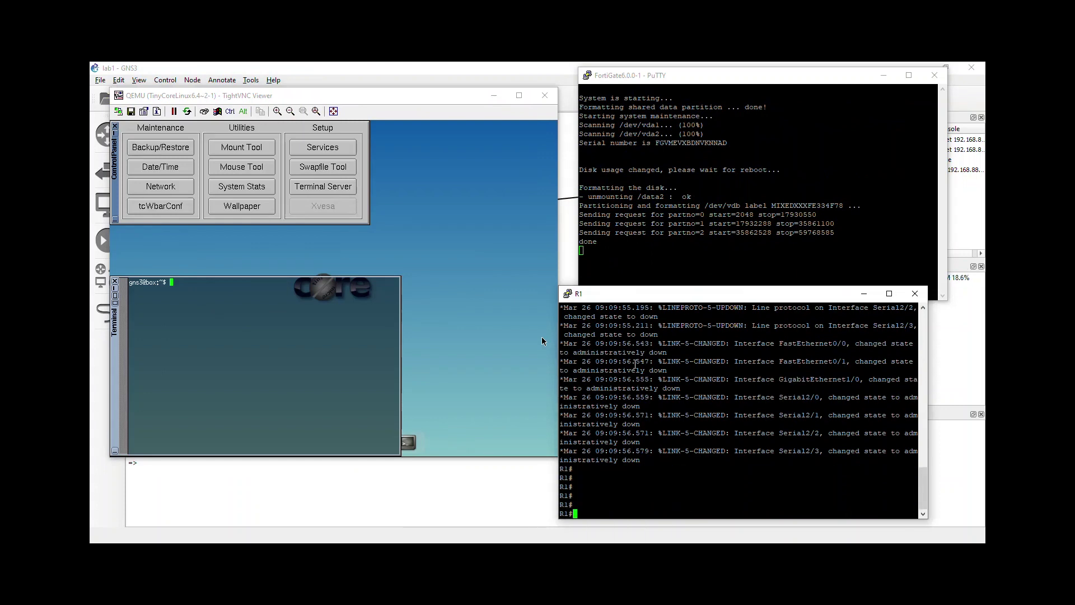
pyautogui.write('conf t')
pyautogui.press('Return')
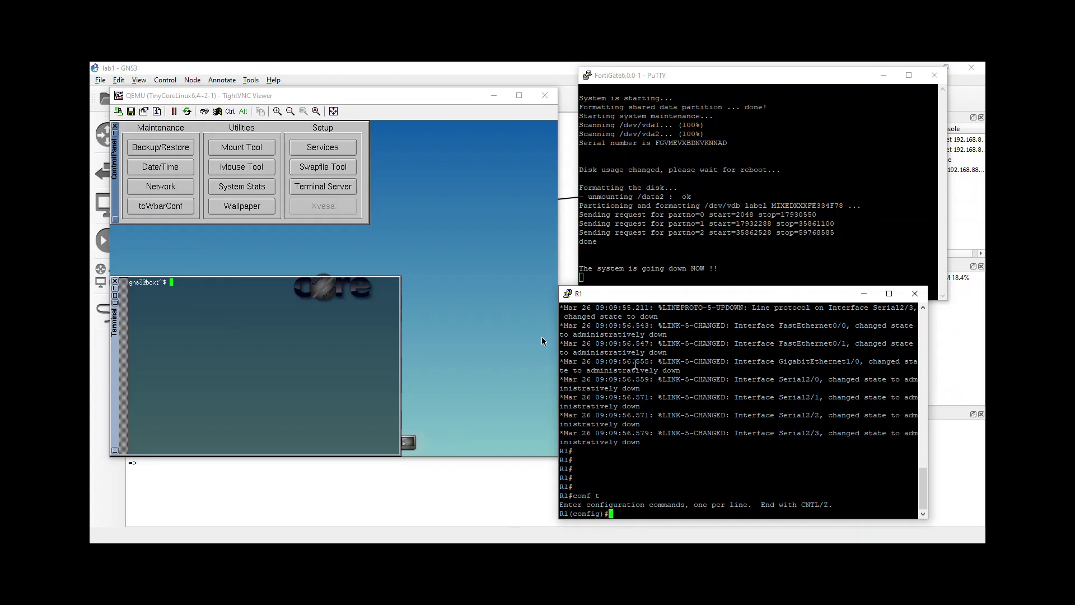
pyautogui.write('int')
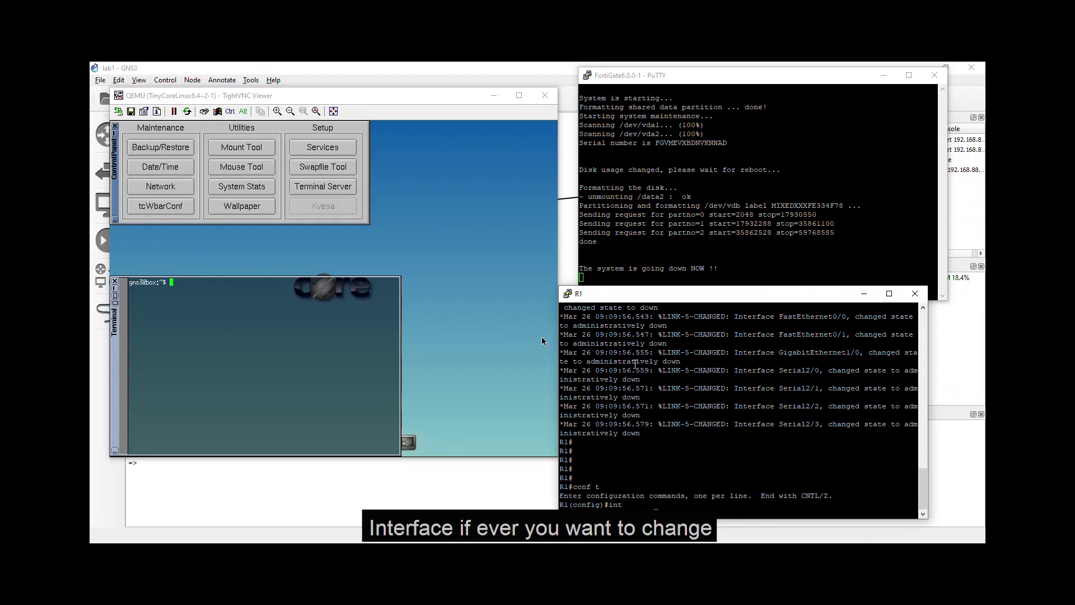
pyautogui.press('Tab')
pyautogui.write('fa0/0')
pyautogui.press('Return')
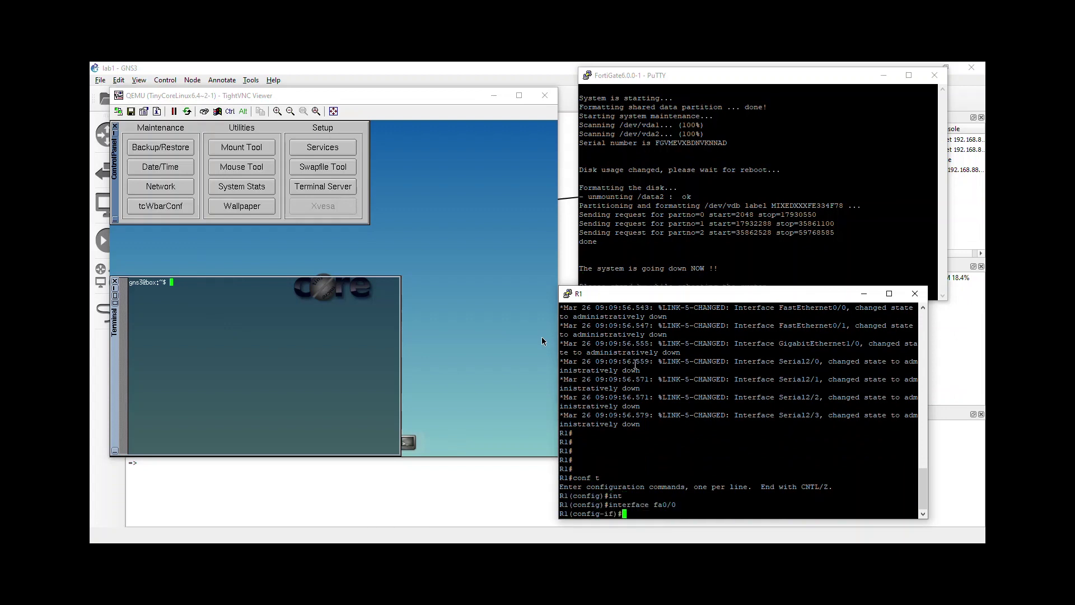
pyautogui.write('no shut')
pyautogui.press('Return')
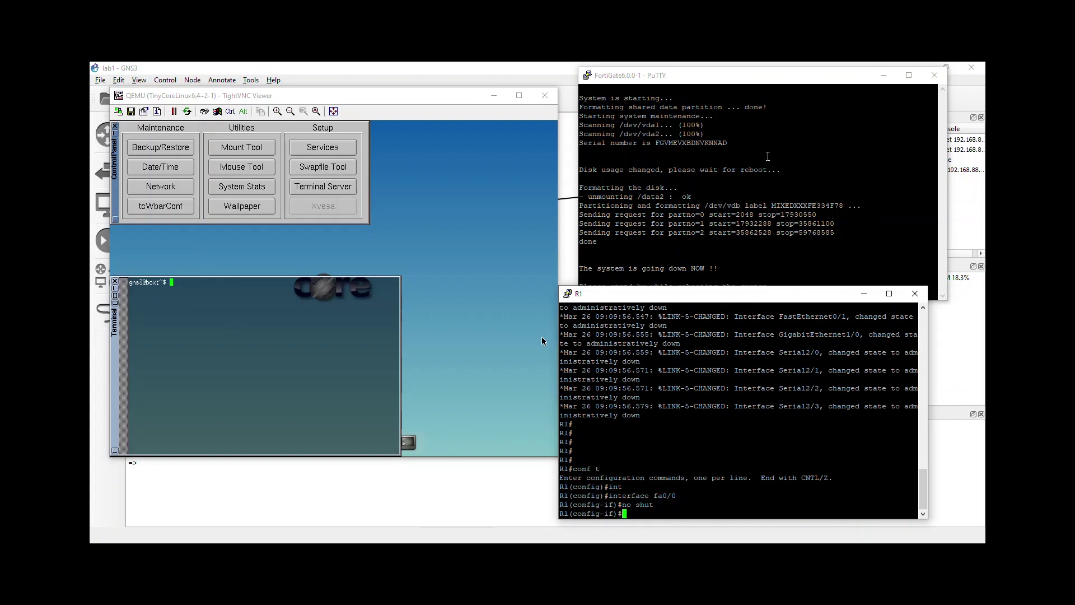
pyautogui.click(782, 128)
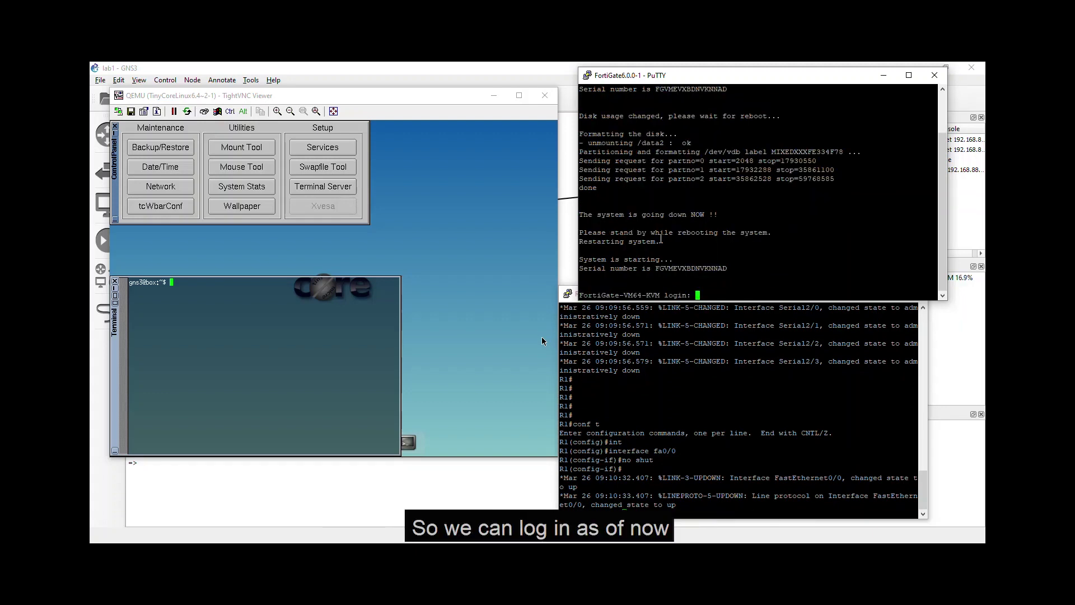
# Step: Log into the FortiGate console as admin
pyautogui.write('admin')
pyautogui.press('Return')
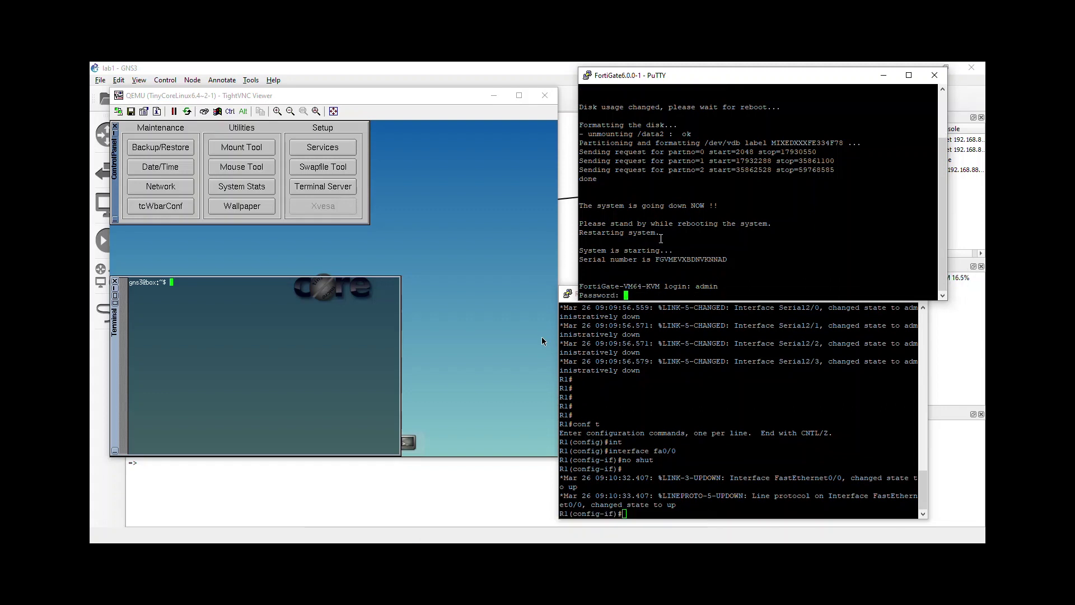
pyautogui.press('Return')
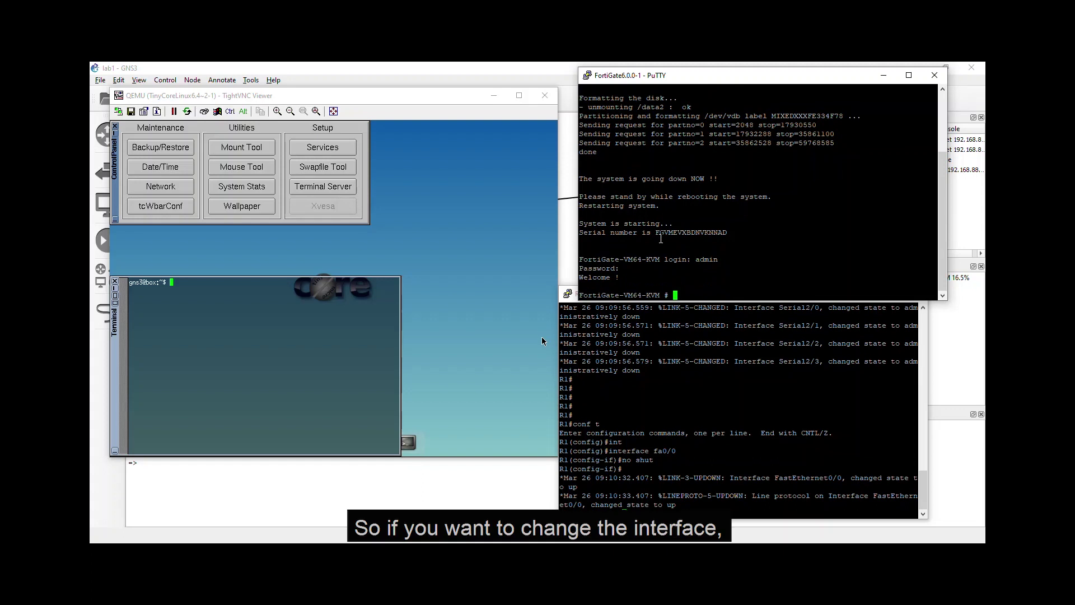
# Step: Enter config system interface, edit port1, and begin a set ip command
pyautogui.write('config system inet')
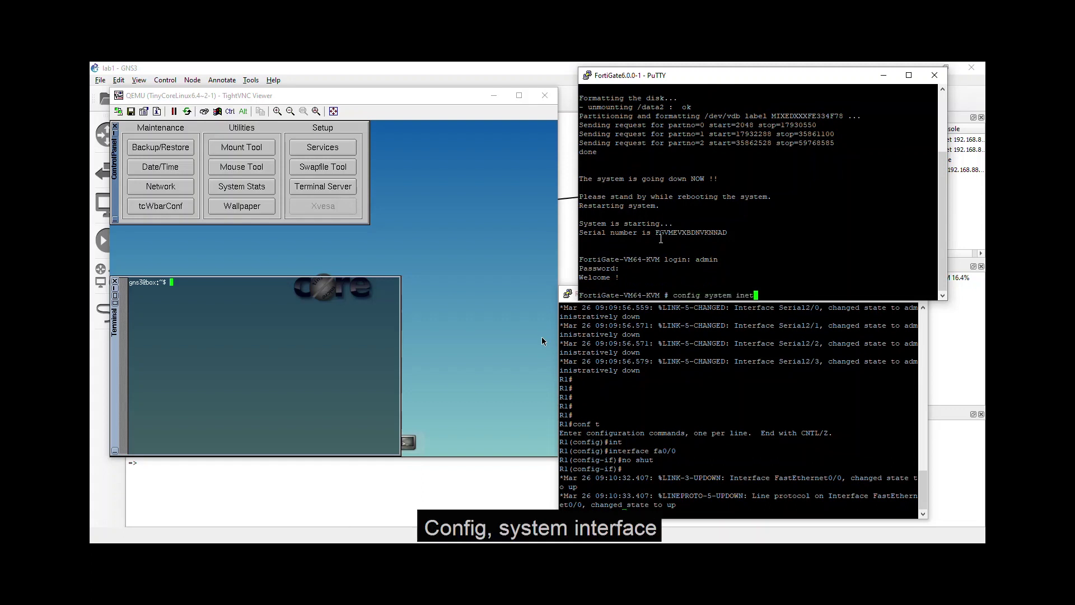
pyautogui.press('BackSpace')
pyautogui.press('BackSpace')
pyautogui.write('t')
pyautogui.press('Tab')
pyautogui.press('Return')
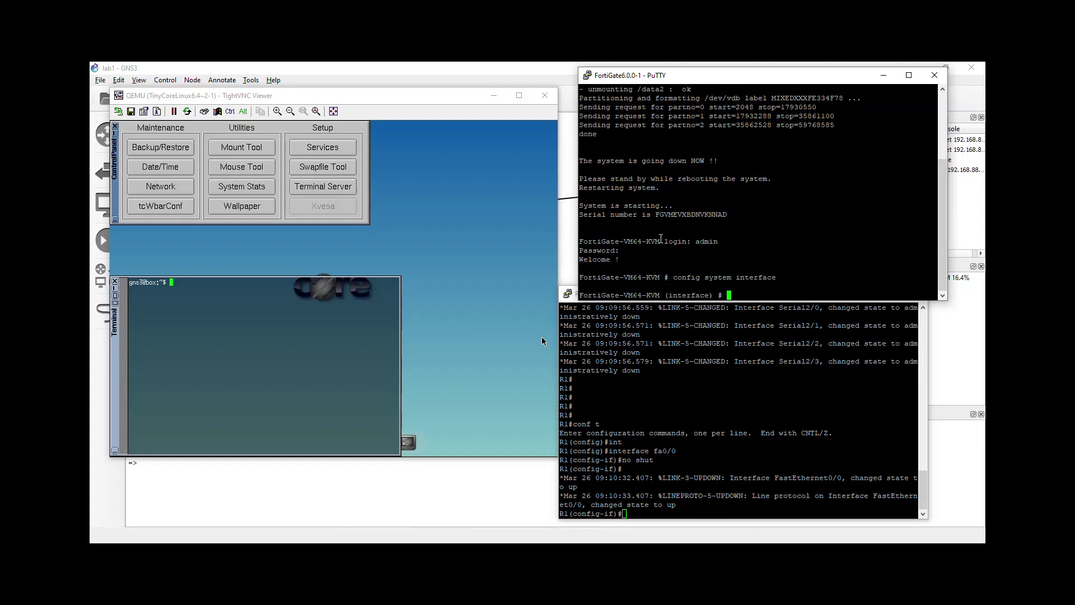
pyautogui.write('edit port')
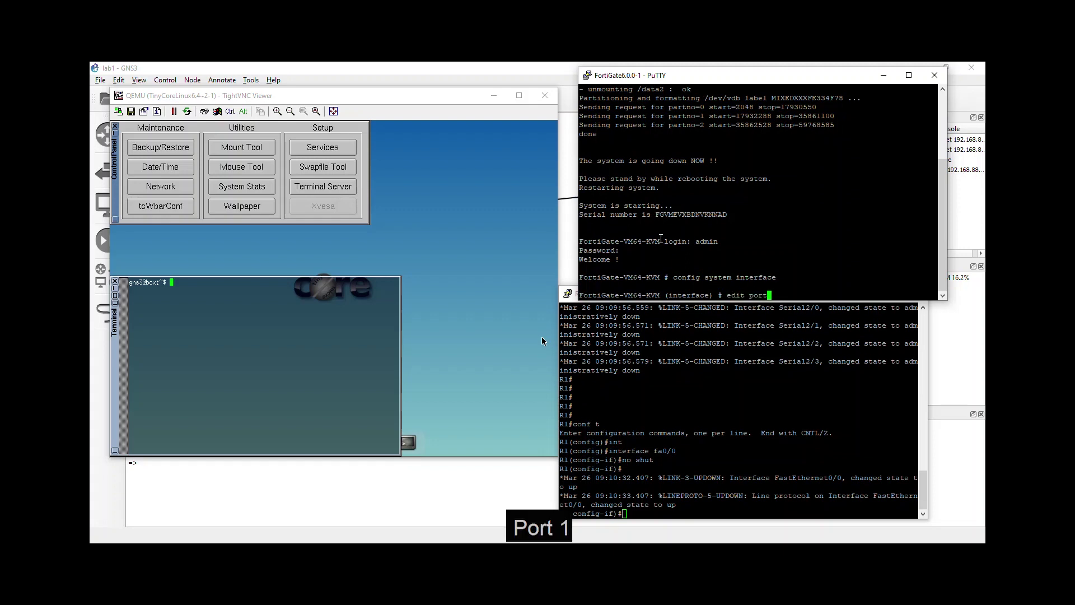
pyautogui.write('1')
pyautogui.press('Return')
pyautogui.write('set ip Timeout')
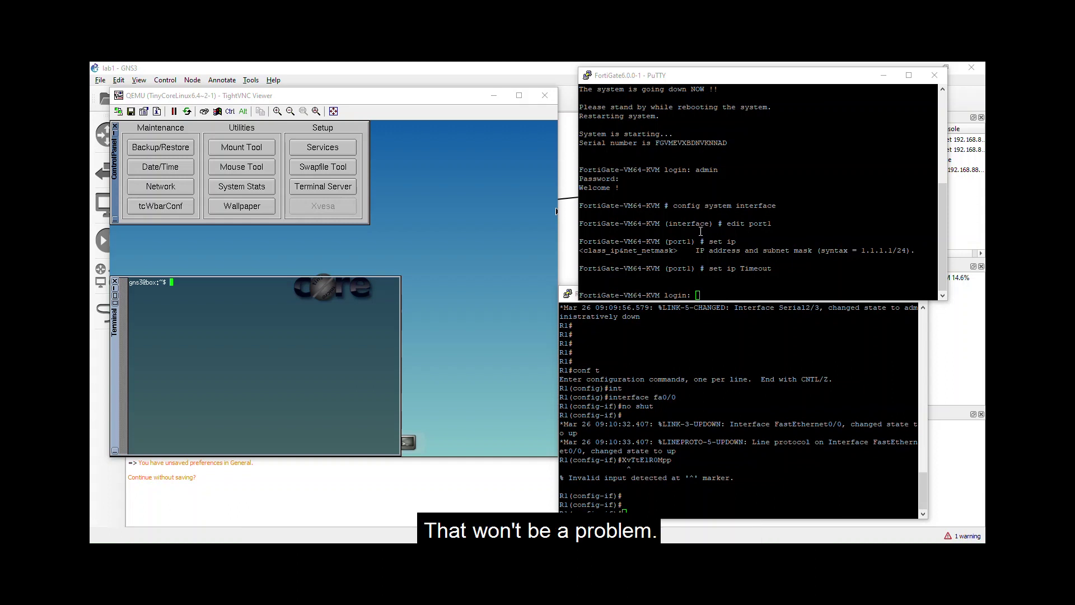
# Step: In File Explorer, browse This PC > Local Disk (C:) into Program Files (x86)
pyautogui.press('super+e')
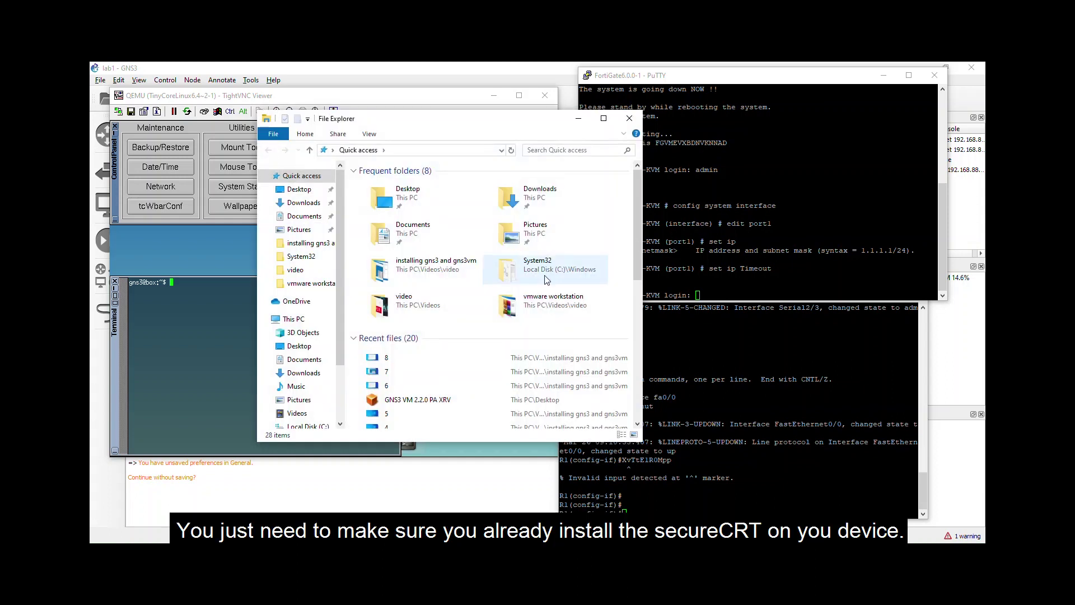
pyautogui.click(294, 319)
pyautogui.doubleClick(392, 335)
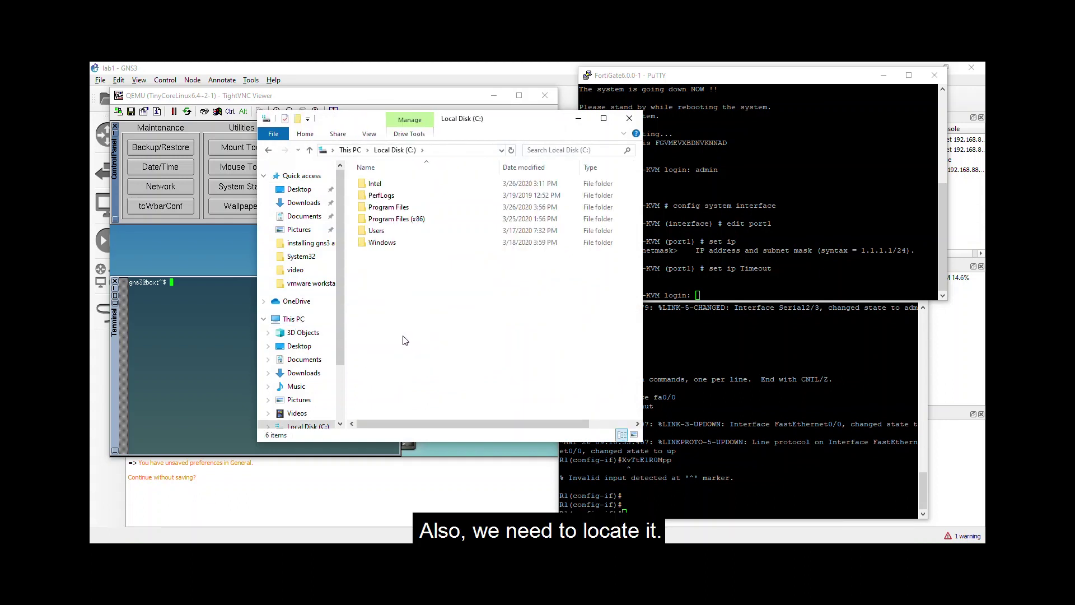
pyautogui.click(383, 208)
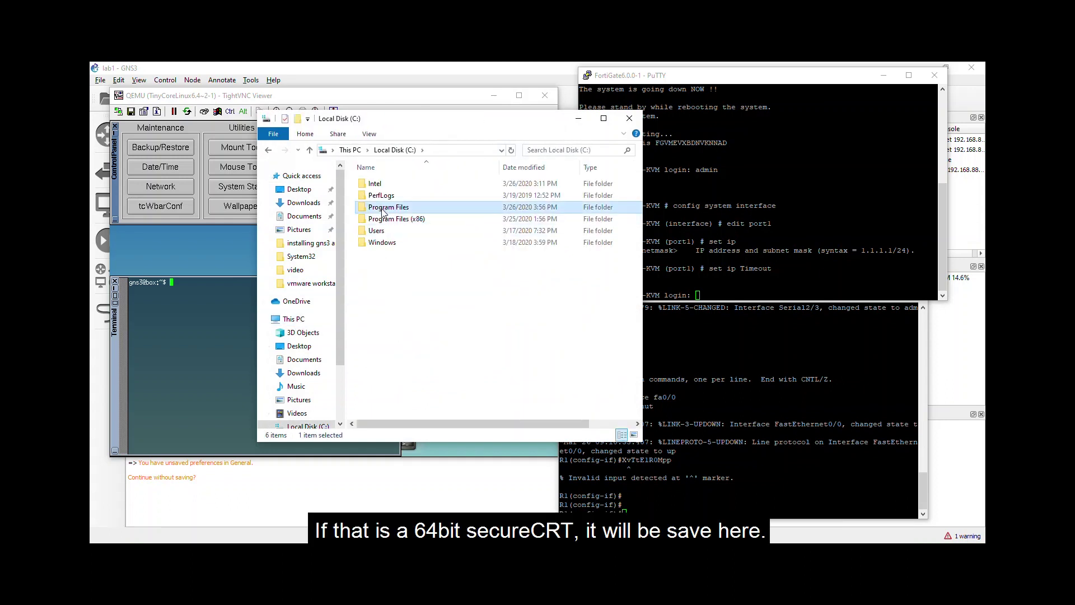
pyautogui.click(409, 222)
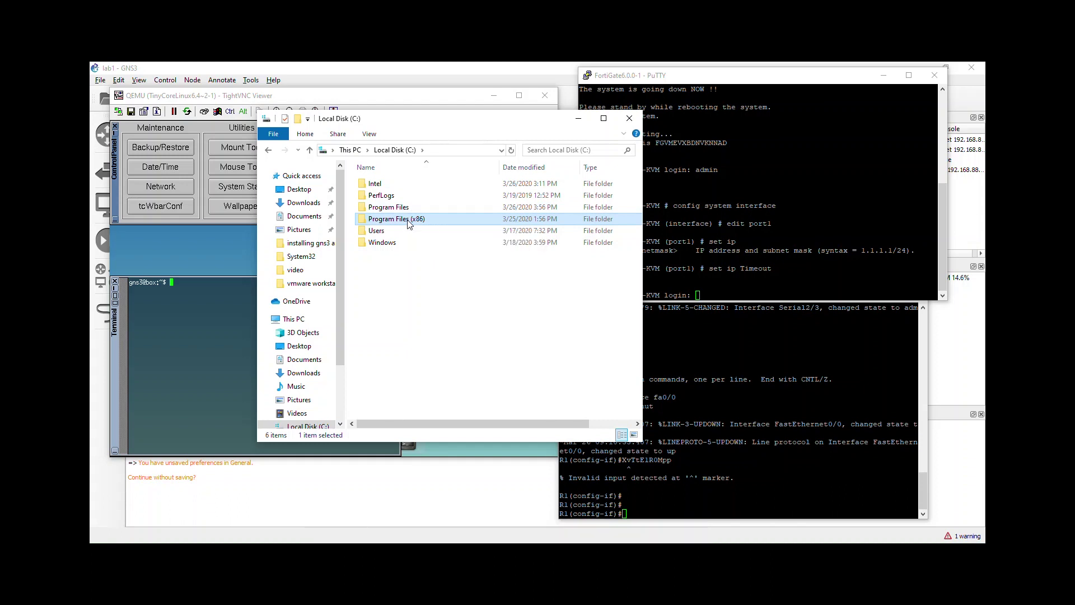
pyautogui.doubleClick(408, 219)
# Step: Open VanDyke Software\SecureCRT, select the SecureCRT application, and reveal the folder's full path
pyautogui.scroll(-5, 397, 291)
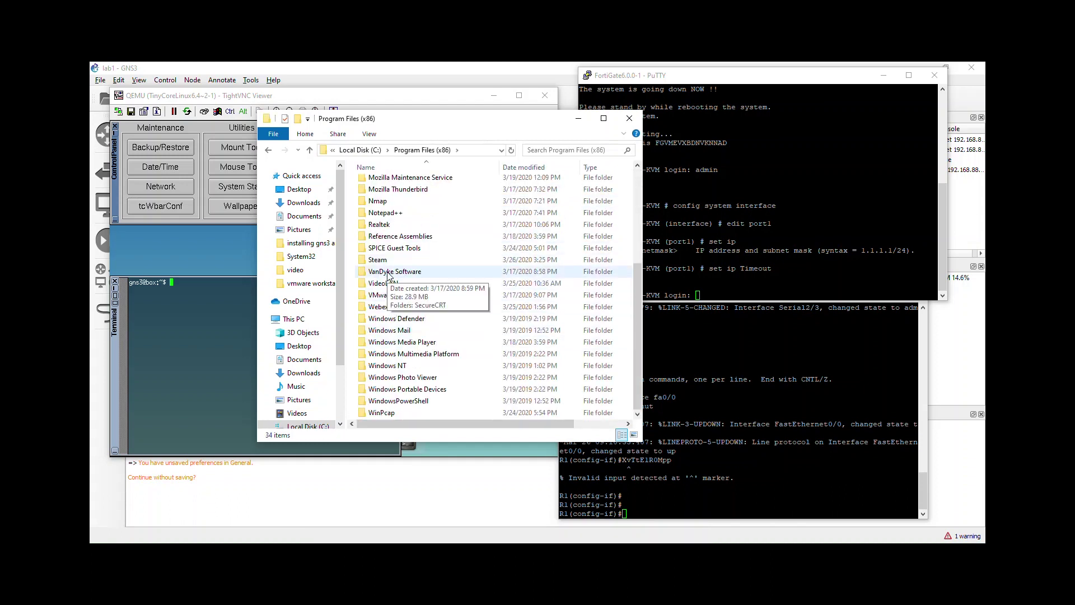
pyautogui.doubleClick(394, 270)
pyautogui.doubleClick(381, 183)
pyautogui.scroll(-5, 391, 235)
pyautogui.click(396, 320)
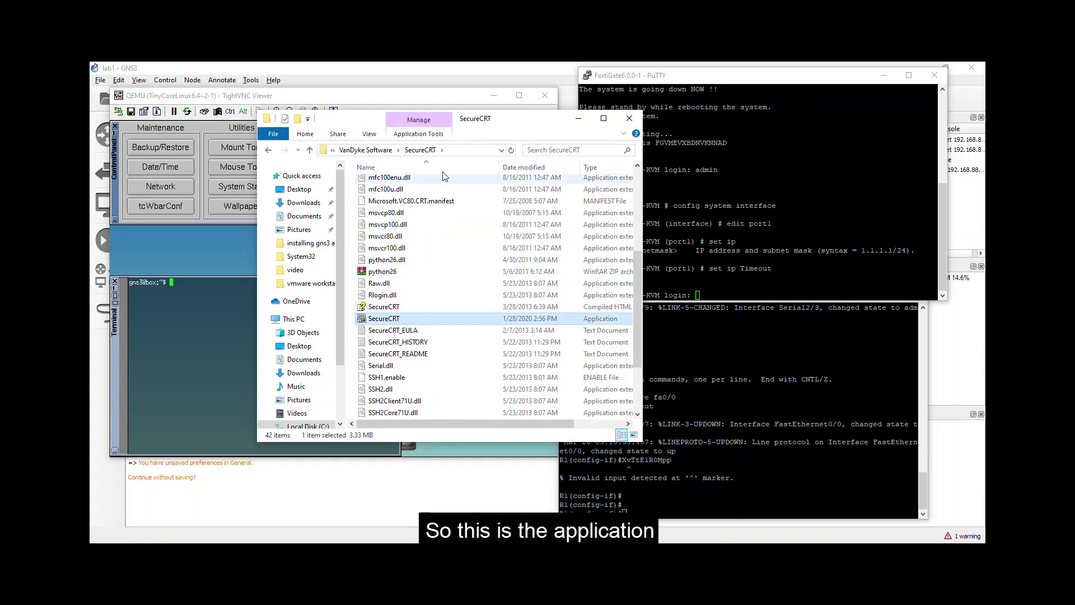
pyautogui.click(403, 151)
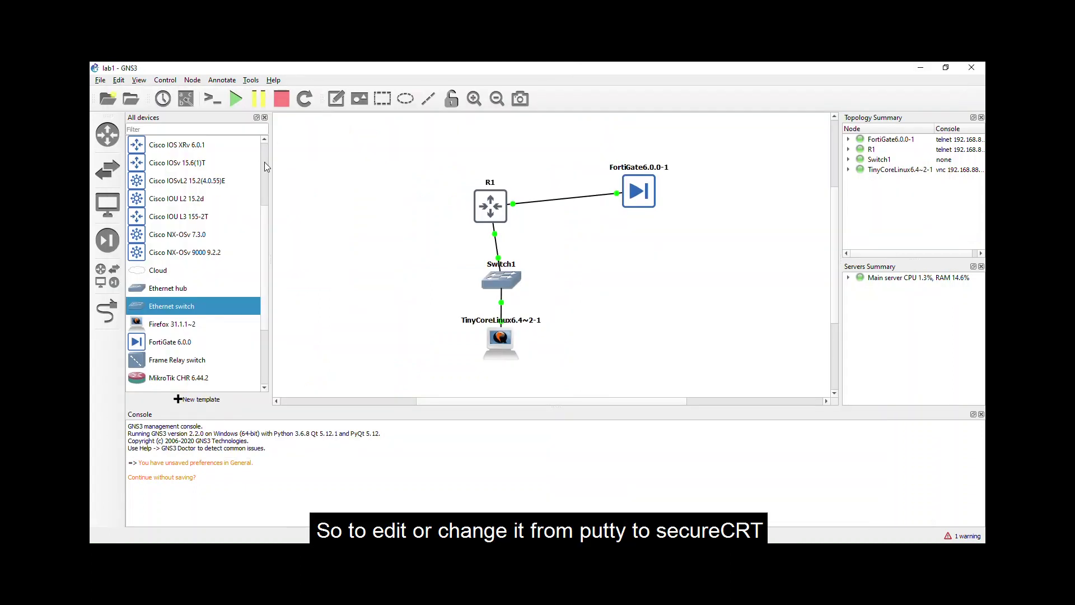
# Step: Set GNS3's Telnet console command to SecureCRT, inserting (x86) into its Program Files path, and apply
pyautogui.click(118, 81)
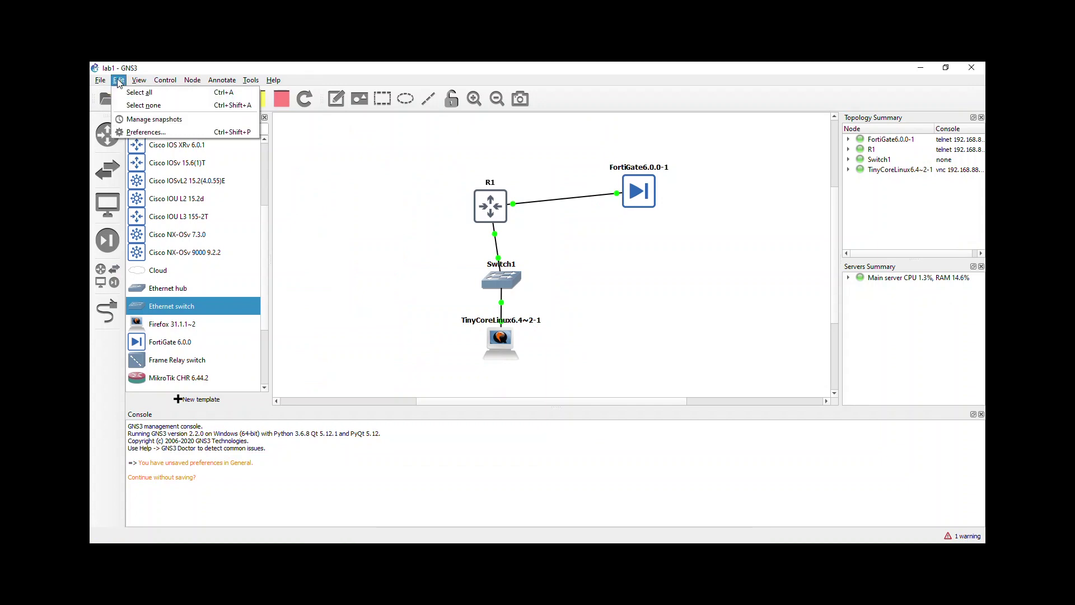
pyautogui.click(147, 132)
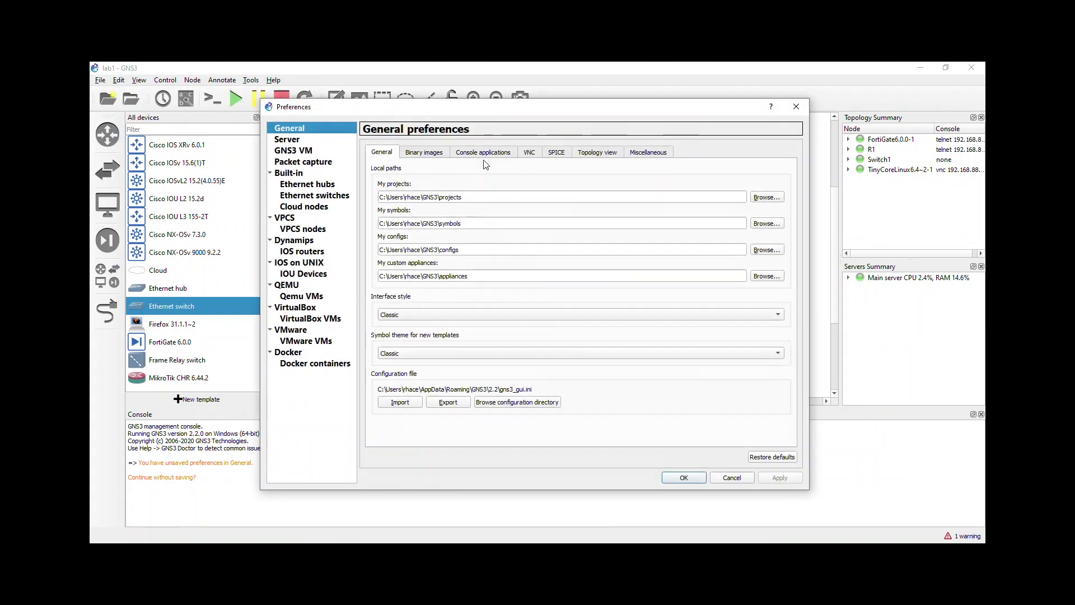
pyautogui.click(484, 156)
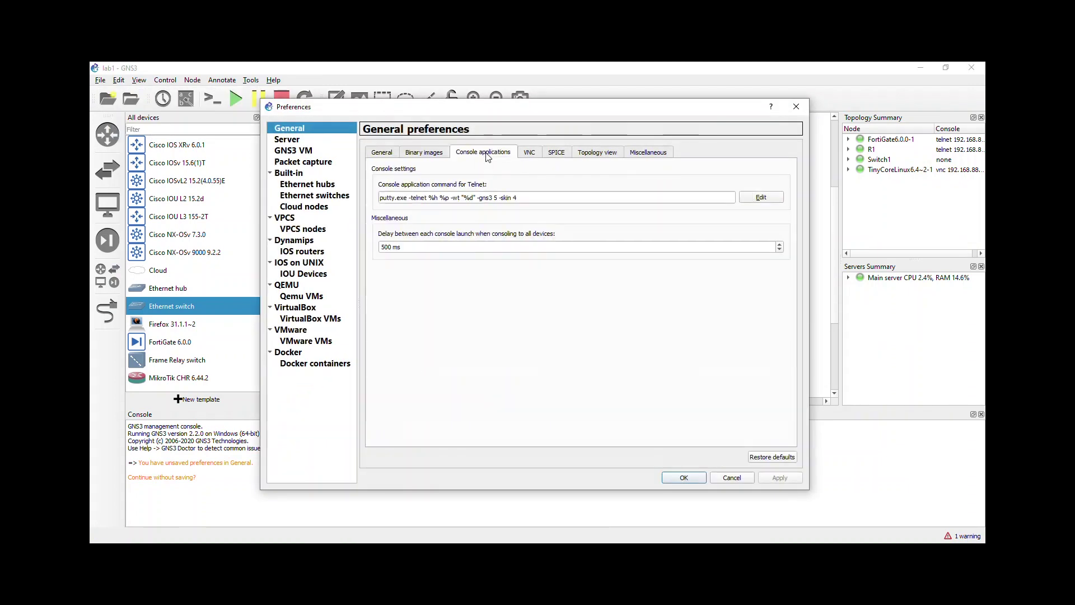
pyautogui.click(757, 205)
pyautogui.click(475, 208)
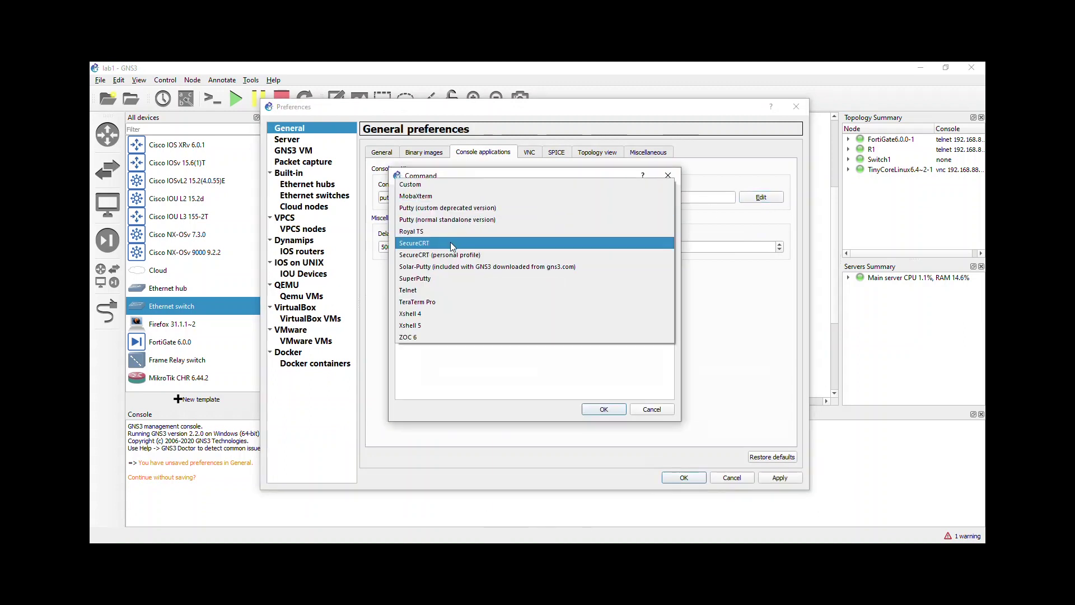
pyautogui.click(451, 244)
pyautogui.click(447, 300)
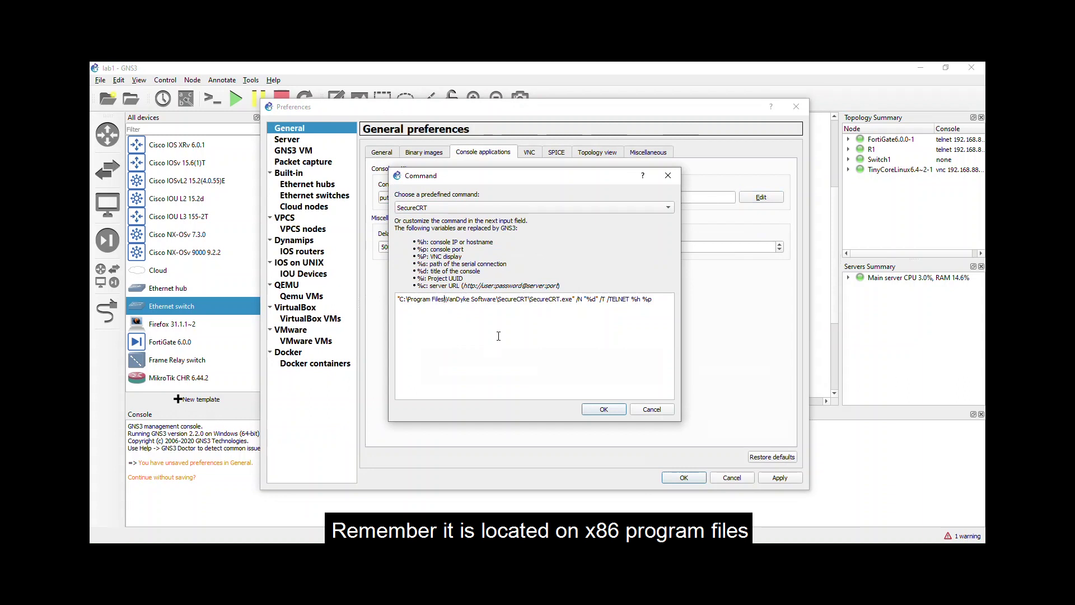
pyautogui.write('(')
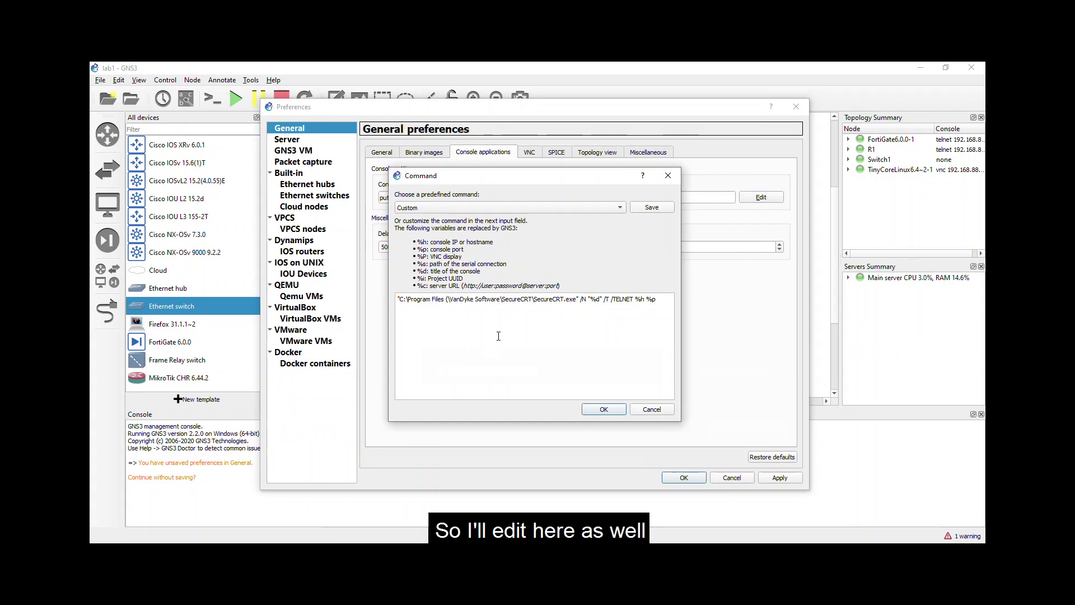
pyautogui.write('x86)')
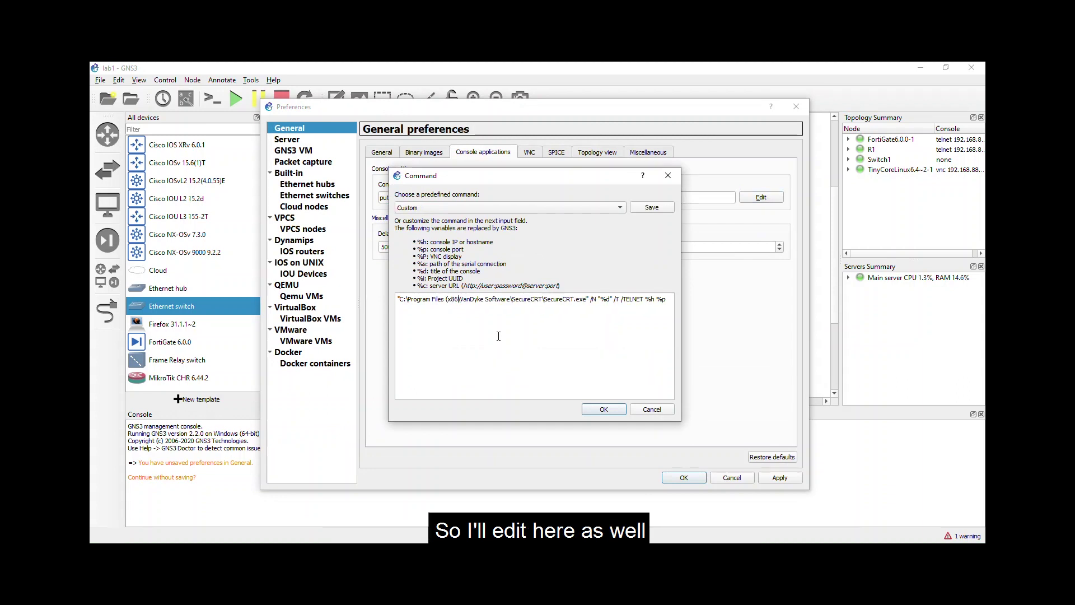
pyautogui.click(604, 409)
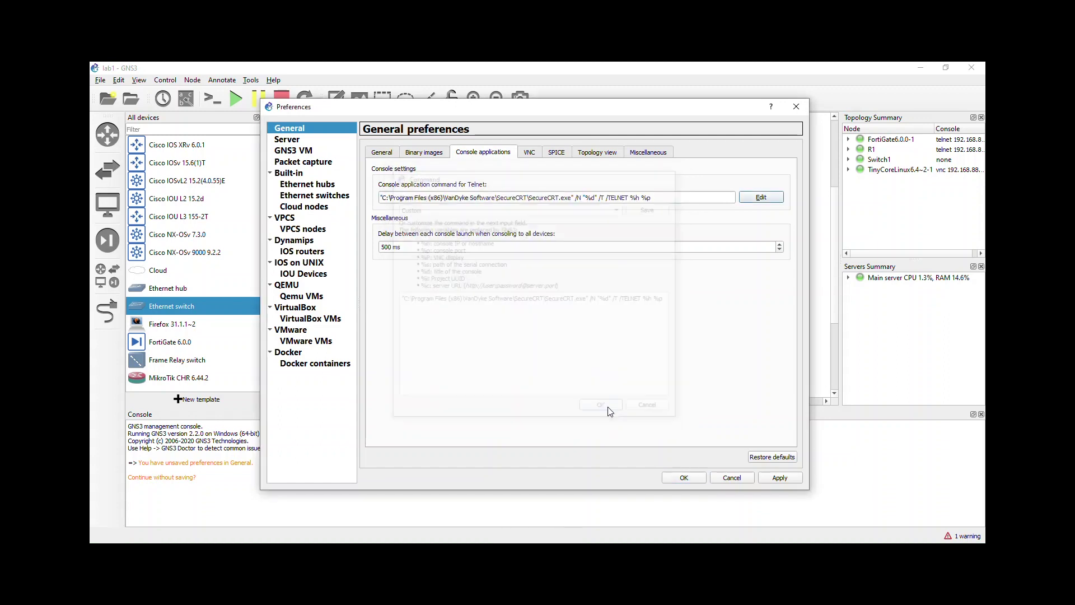
pyautogui.click(786, 478)
pyautogui.click(687, 478)
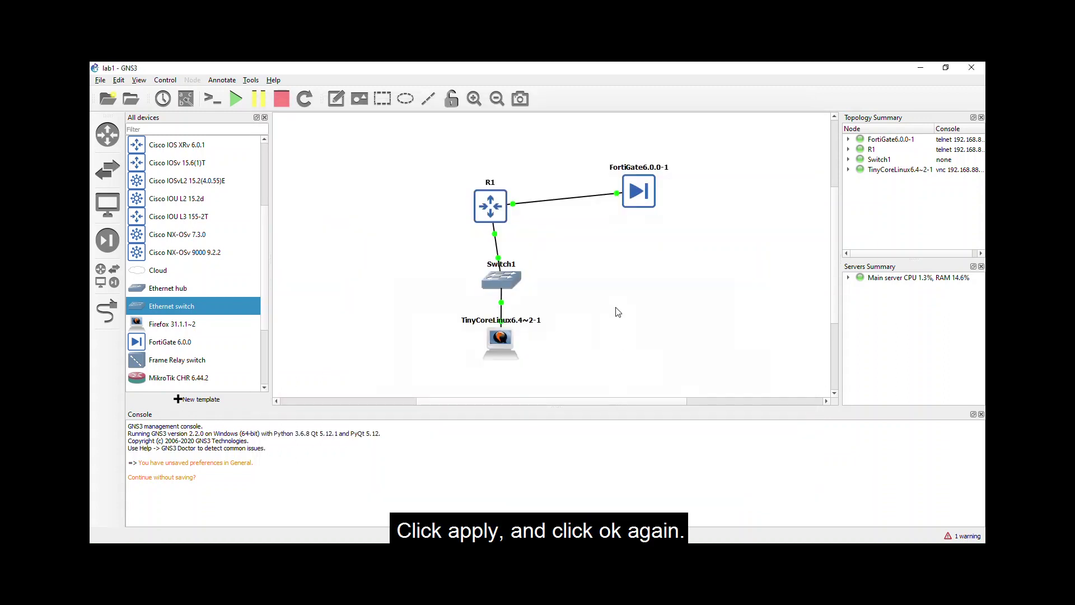
# Step: Open R1 and FortiGate6.0.0-1 consoles as SecureCRT tabs and refresh each tab's prompt
pyautogui.rightClick(484, 209)
pyautogui.click(512, 227)
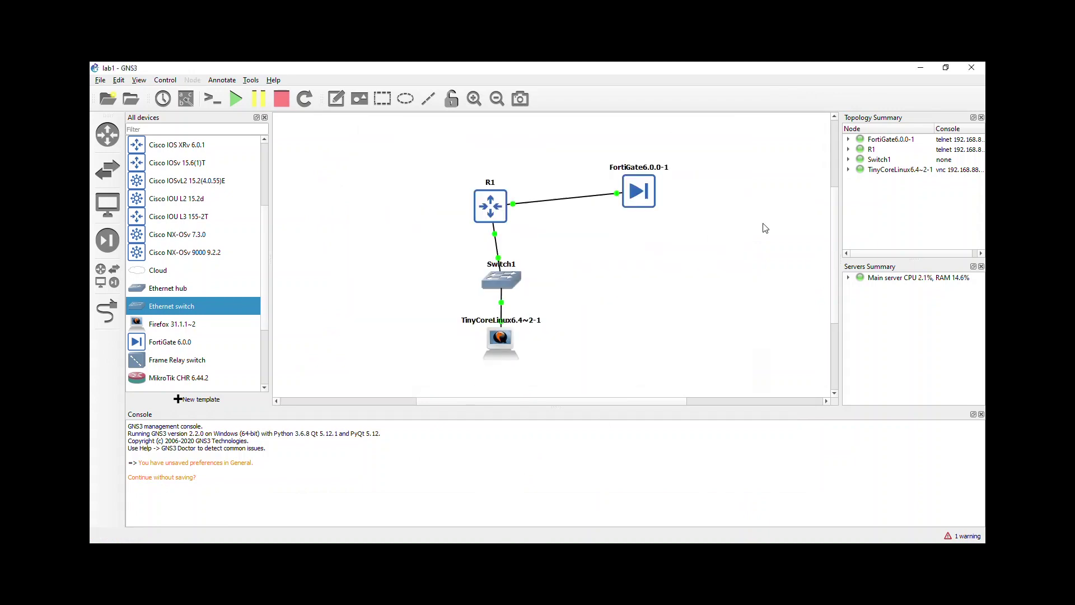
pyautogui.rightClick(646, 196)
pyautogui.click(673, 212)
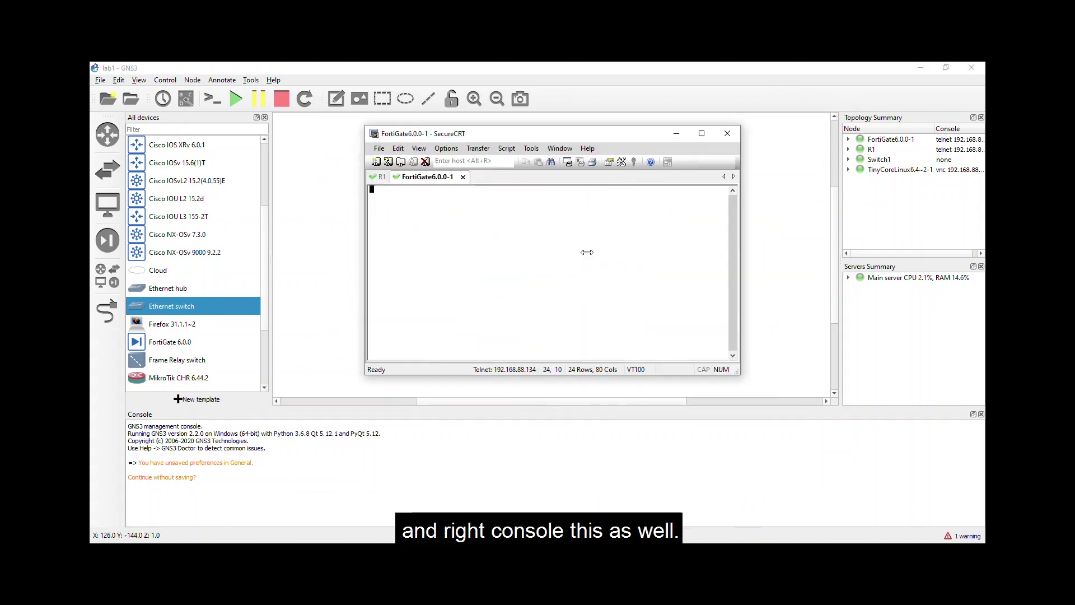
pyautogui.press('Return')
pyautogui.press('Return')
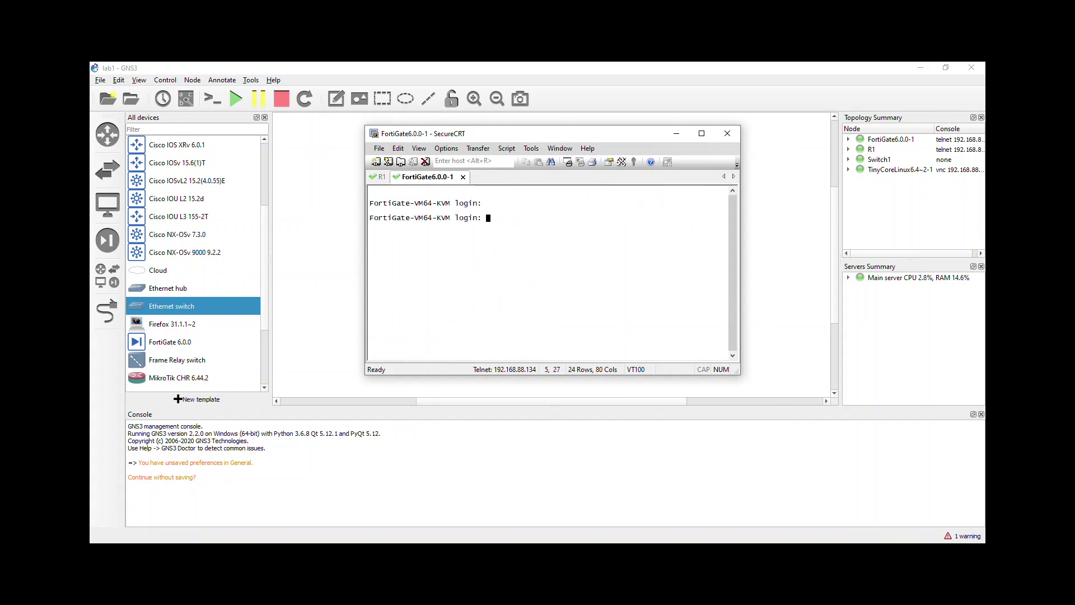
pyautogui.hotkey('ctrl', 'Tab')
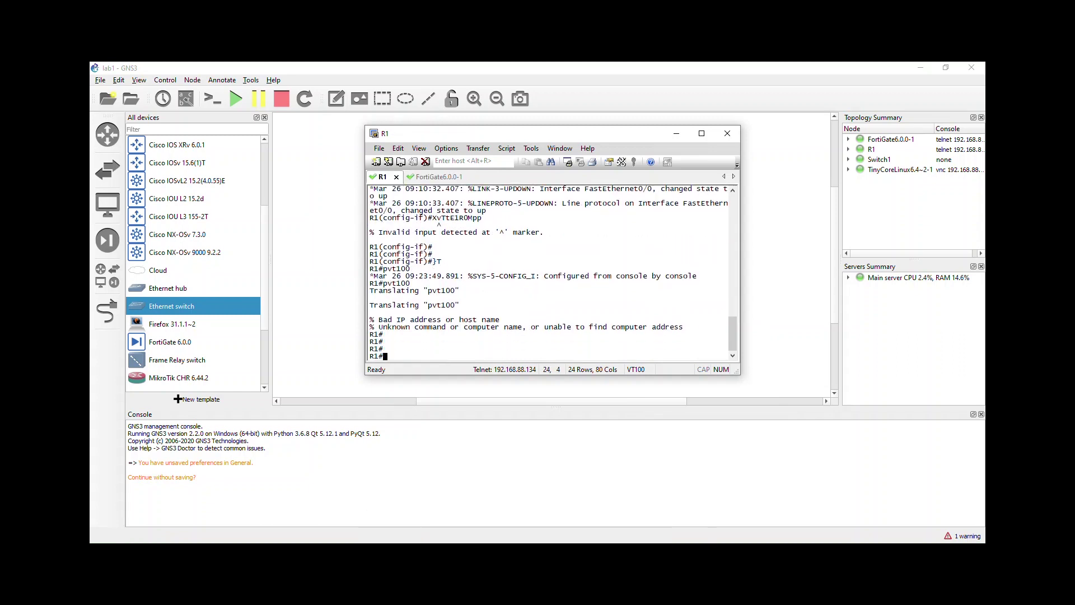
pyautogui.press('Return')
pyautogui.press('Return')
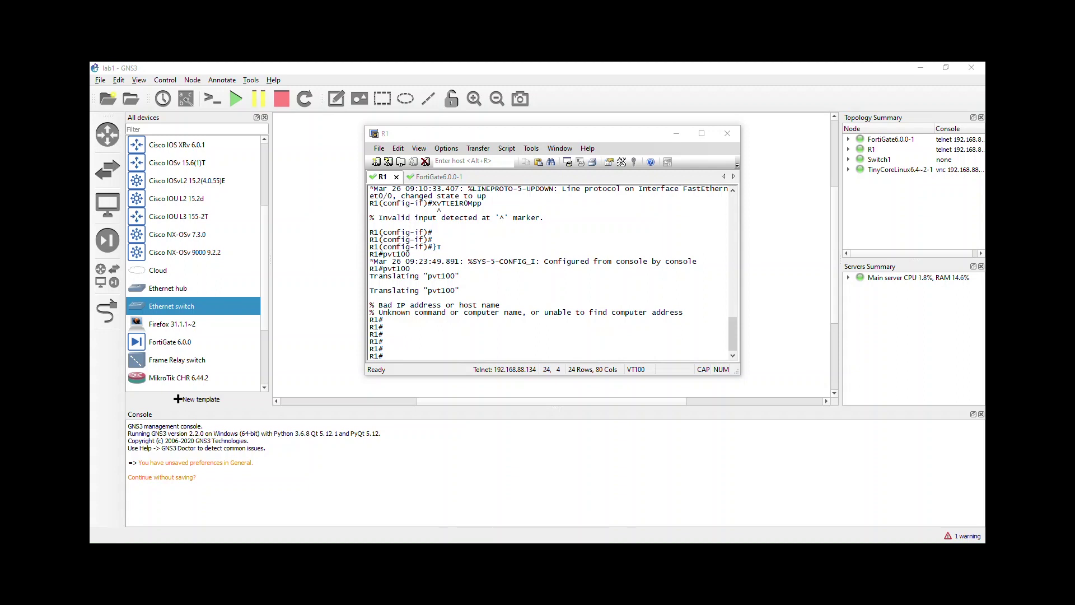